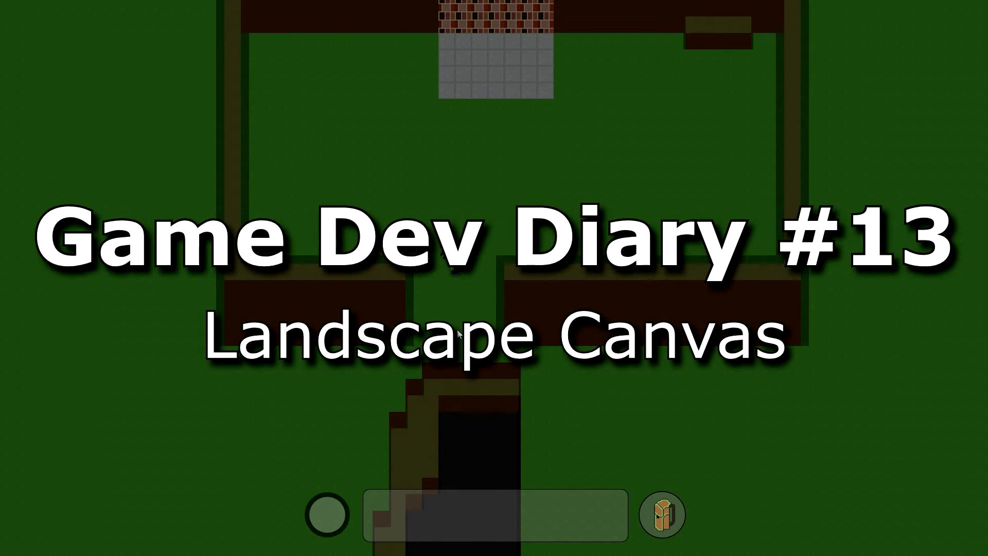
# Step: Walk the character around the grassy courtyard inside the existing walls to view the scene
pyautogui.press('s')
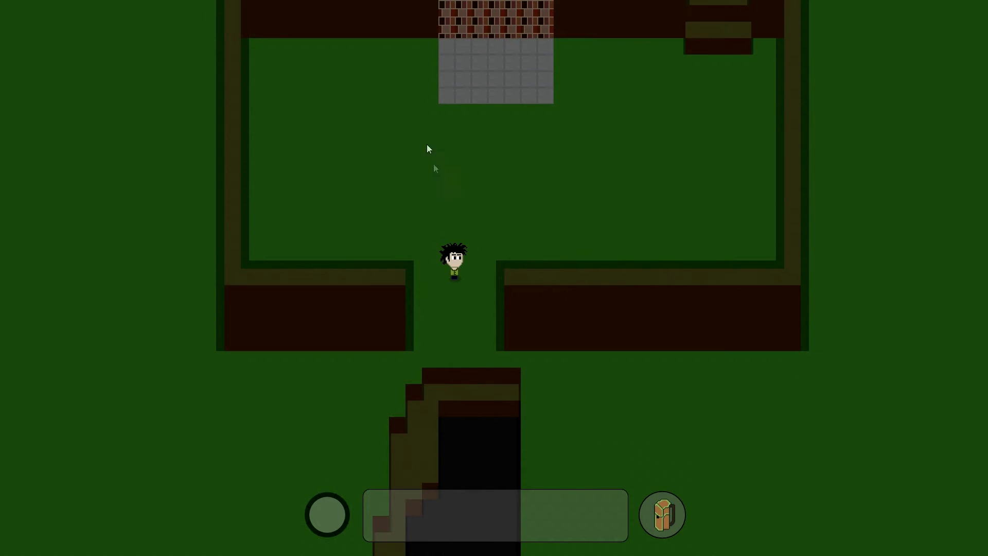
pyautogui.click(440, 178)
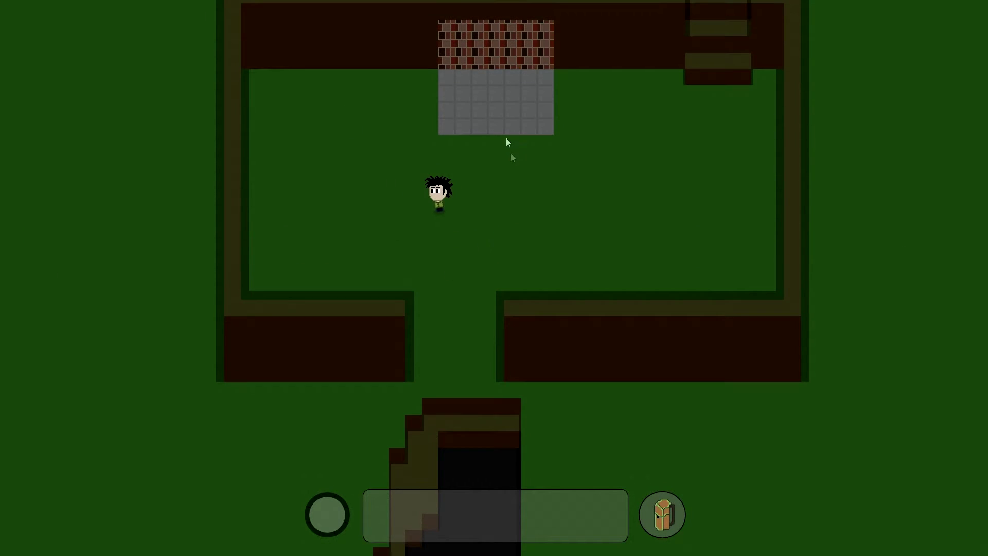
pyautogui.click(438, 286)
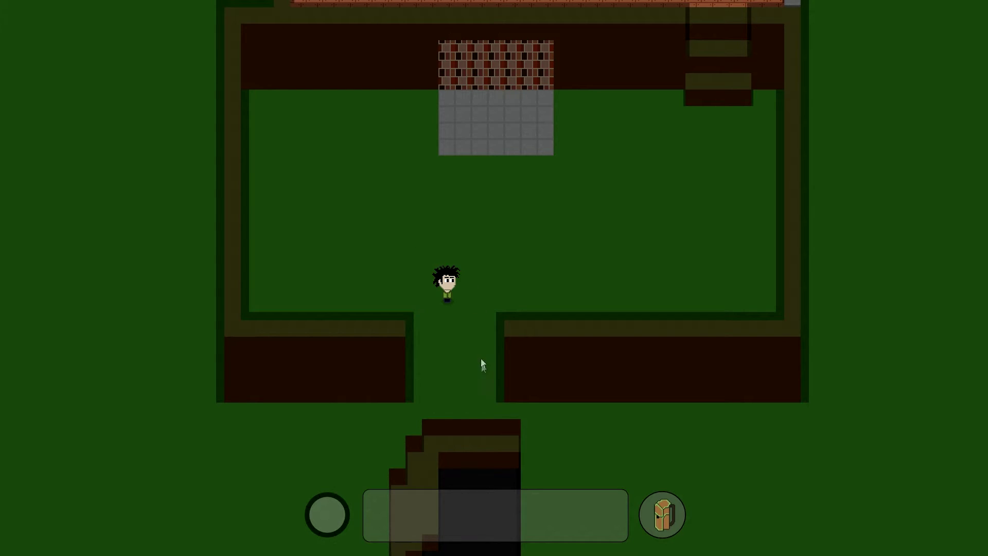
pyautogui.click(481, 250)
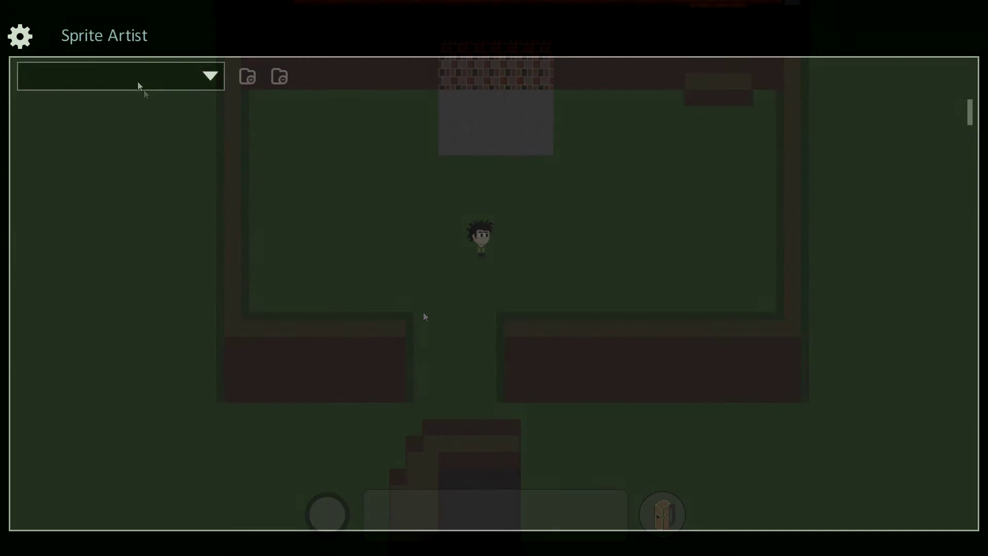
# Step: Show the Characters sprite category and open the bald character in the small olive outfit to view it
pyautogui.click(137, 80)
pyautogui.click(101, 163)
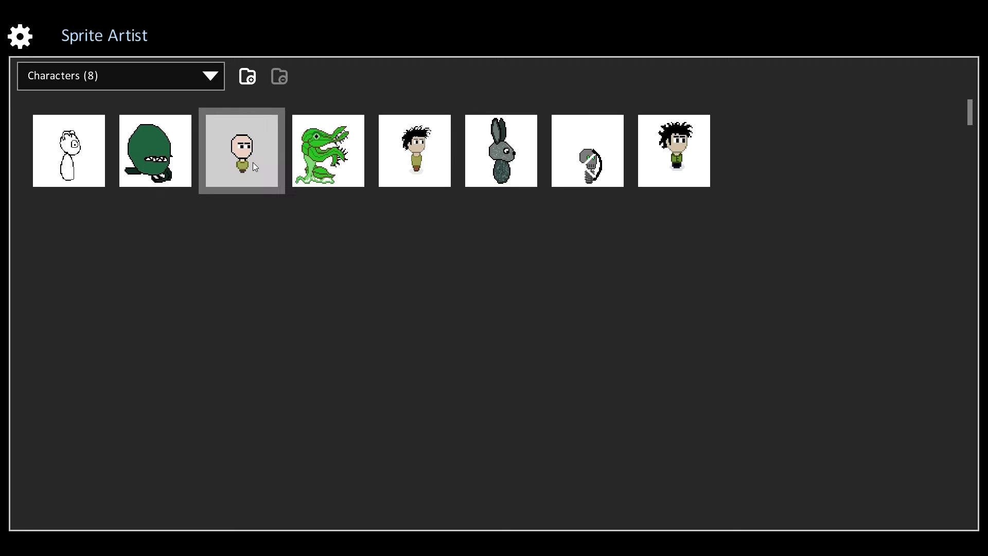
pyautogui.click(254, 165)
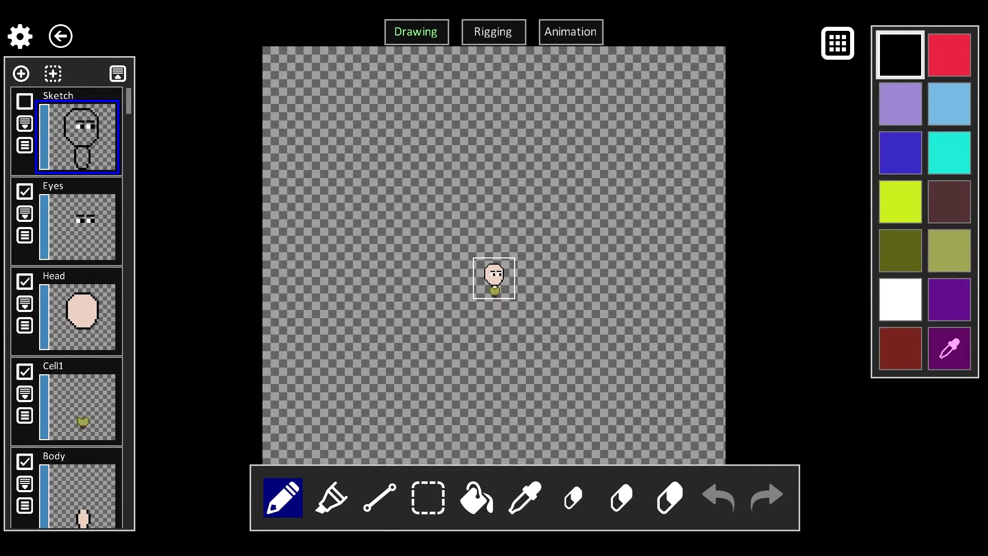
pyautogui.scroll(5, 455, 278)
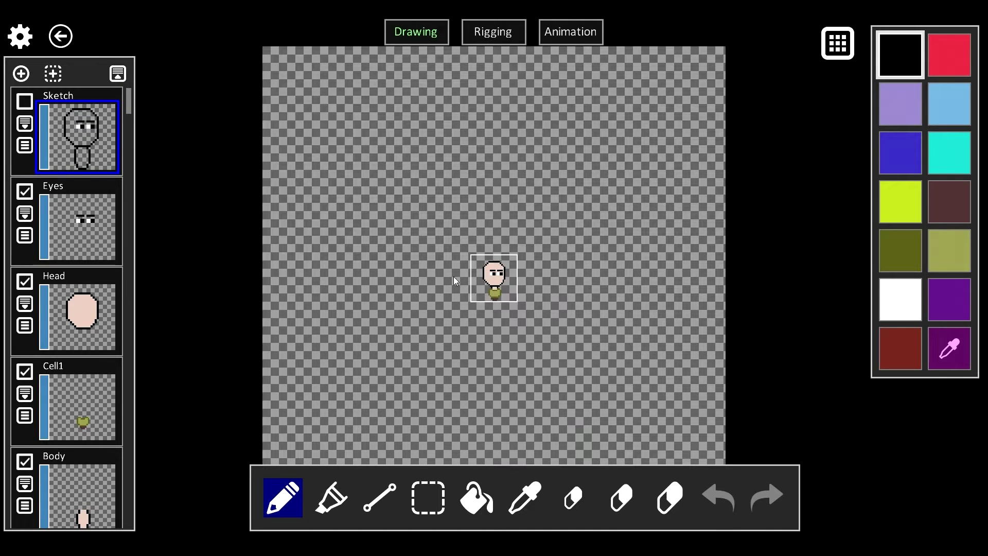
# Step: Open the black-haired character in the olive shirt and review its layer stack, including StreetClothes and Body
pyautogui.click(58, 45)
pyautogui.click(419, 166)
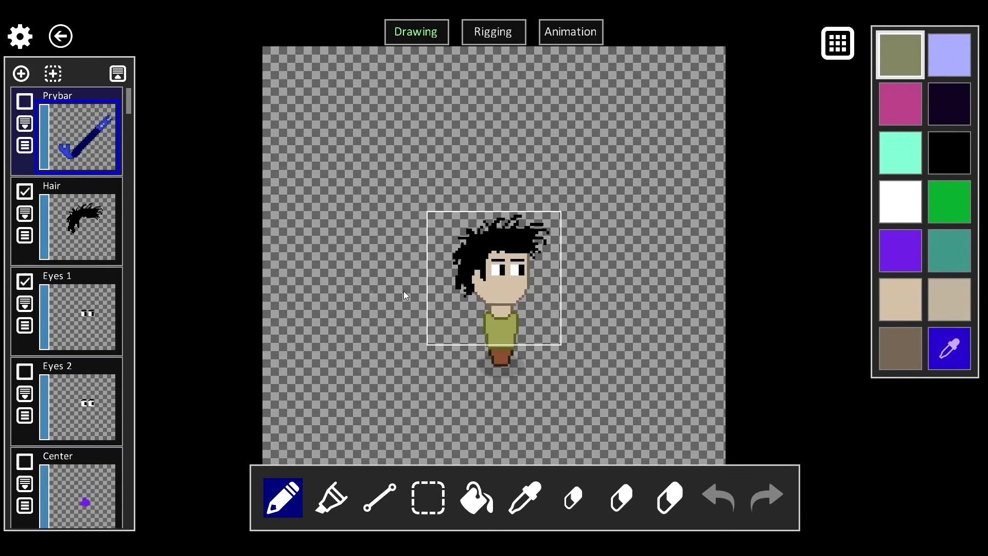
pyautogui.scroll(-11, 122, 272)
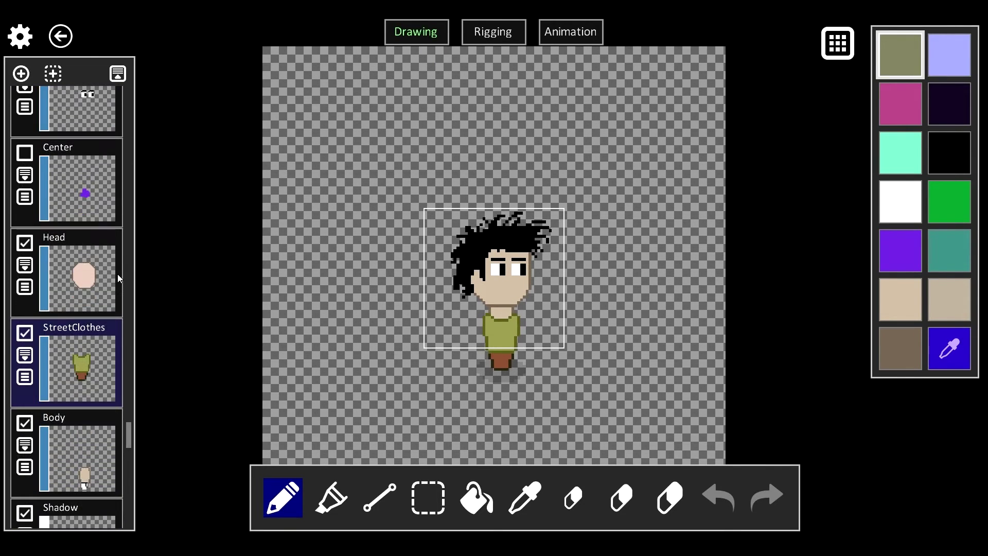
pyautogui.scroll(-2, 116, 276)
pyautogui.scroll(8, 107, 269)
pyautogui.click(60, 36)
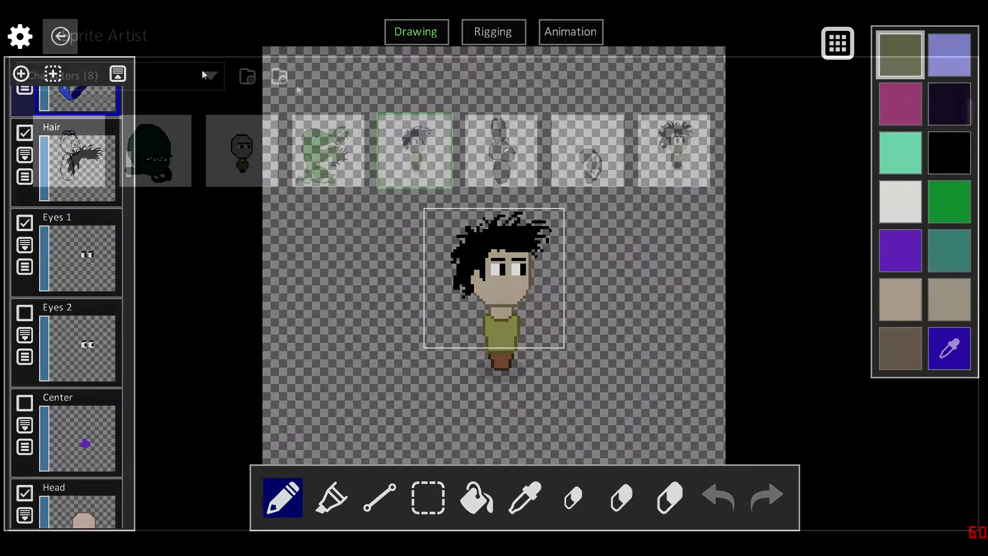
# Step: Open the spiky-haired character in the green jacket and view the sprite at different magnifications
pyautogui.click(665, 157)
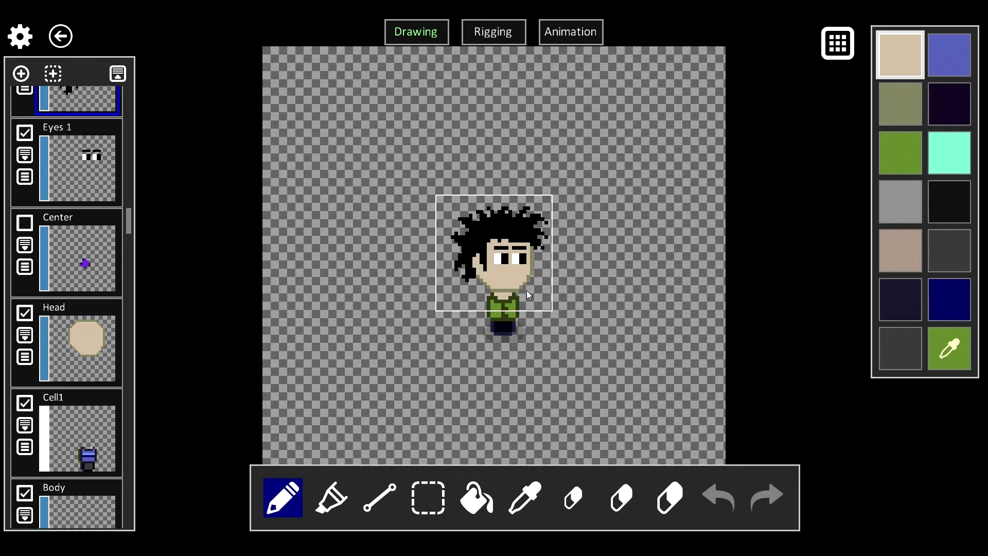
pyautogui.scroll(-5, 473, 298)
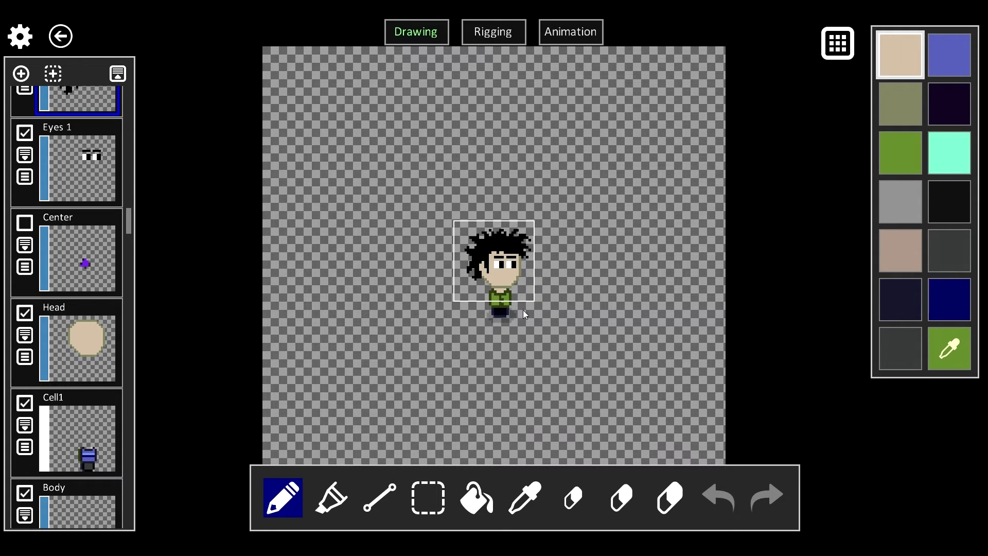
pyautogui.click(603, 279)
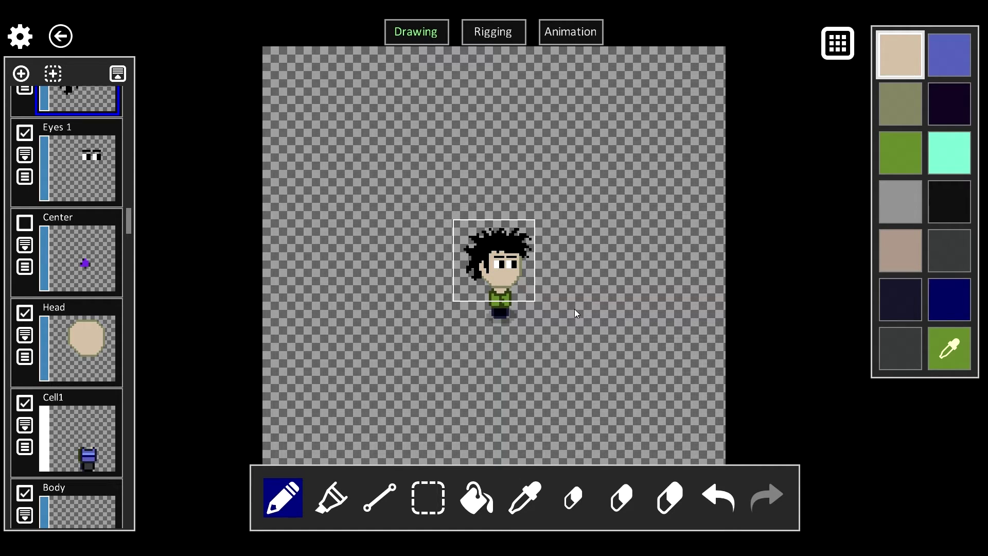
pyautogui.scroll(2, 575, 311)
pyautogui.scroll(1, 575, 310)
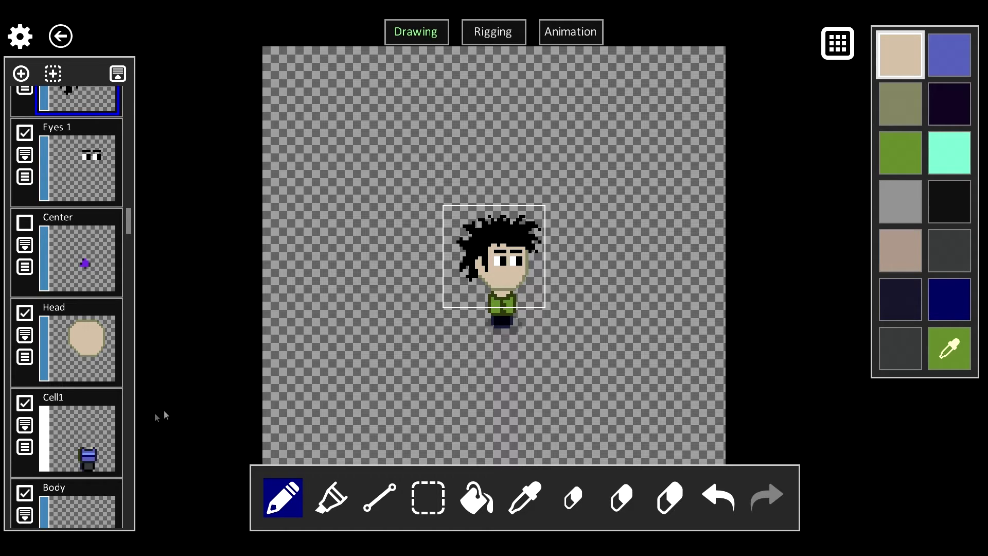
# Step: Expand the Cell1 layer and preview its blue and green outfit cells, ending with the green one shown
pyautogui.moveTo(128, 225); pyautogui.dragTo(121, 383)
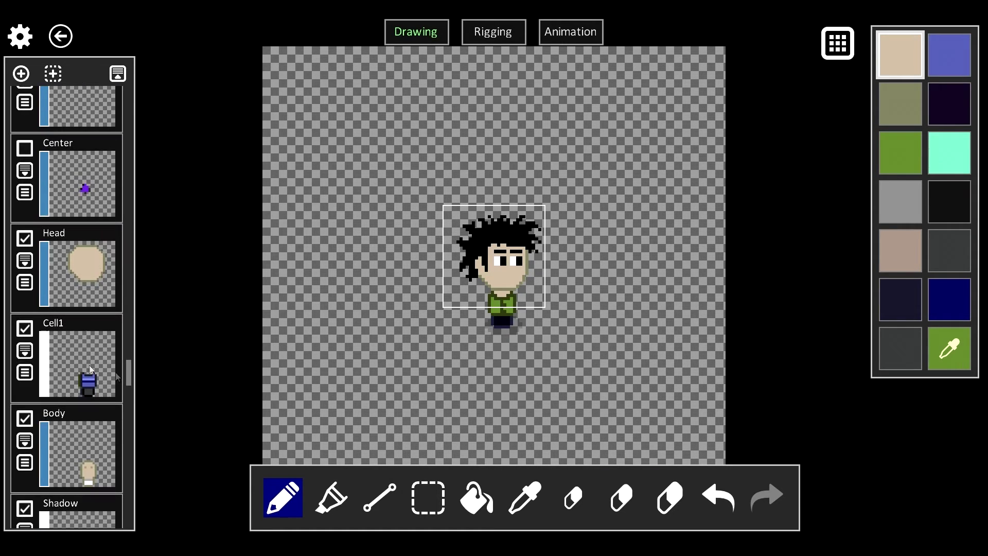
pyautogui.click(24, 351)
pyautogui.scroll(-2, 67, 389)
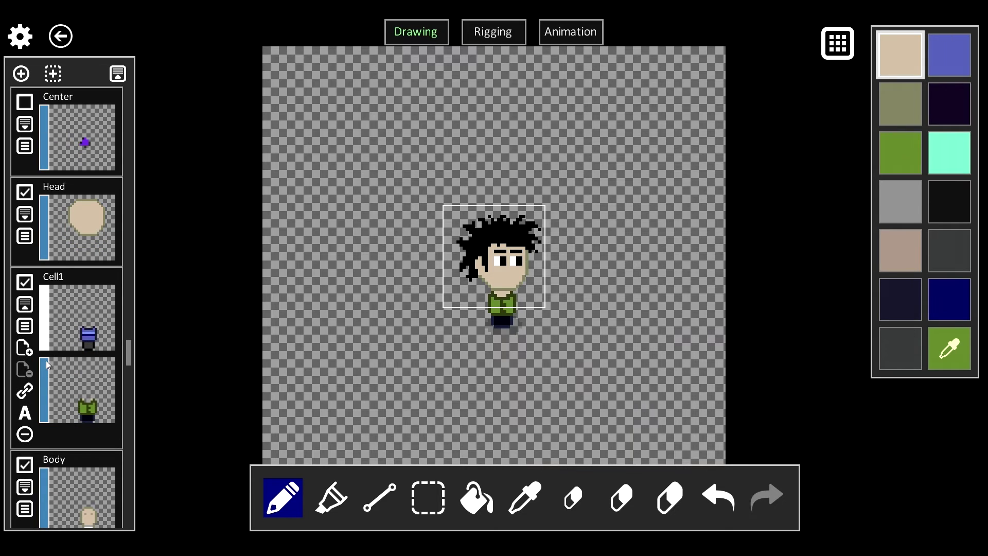
pyautogui.click(46, 380)
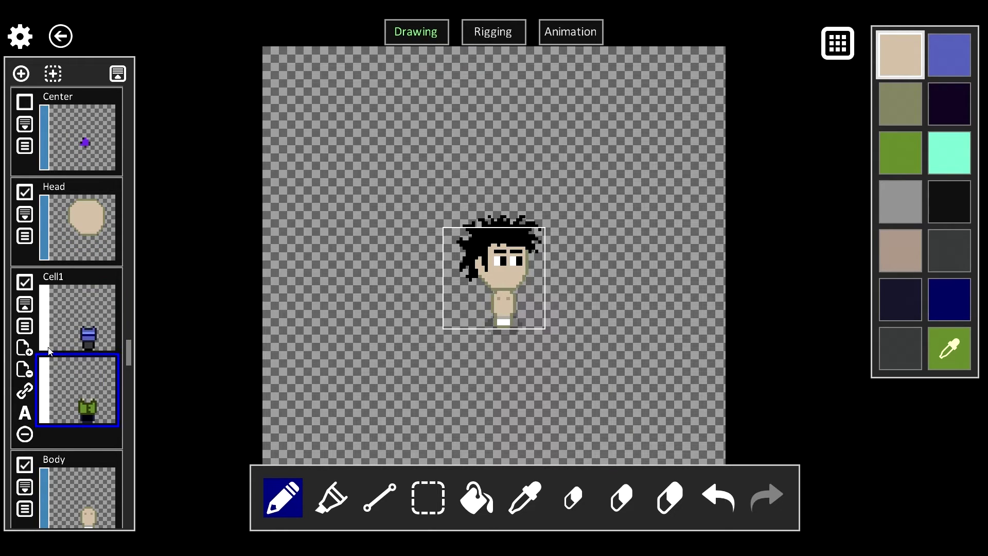
pyautogui.click(46, 320)
pyautogui.click(46, 296)
pyautogui.click(43, 382)
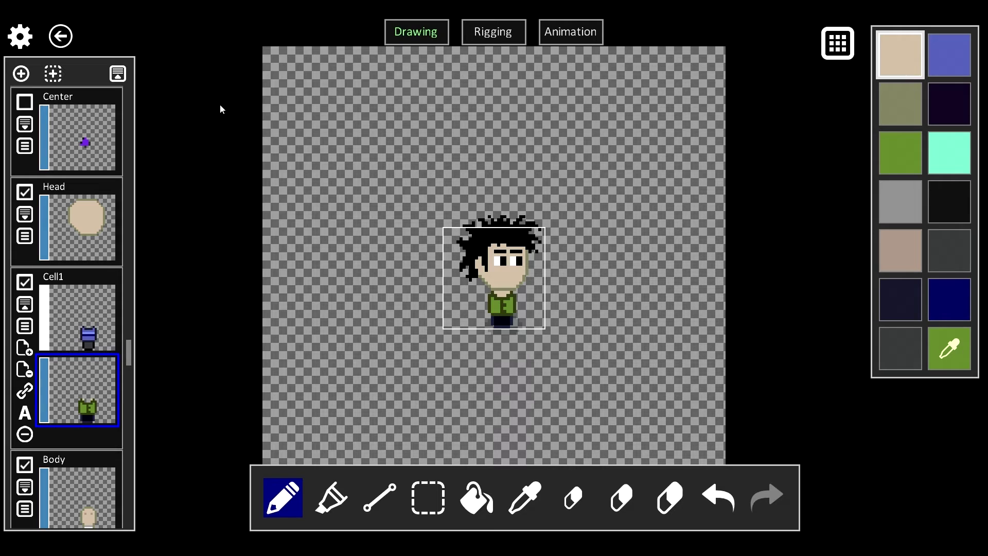
# Step: Show the character's animation definitions and open the walk animation
pyautogui.click(549, 33)
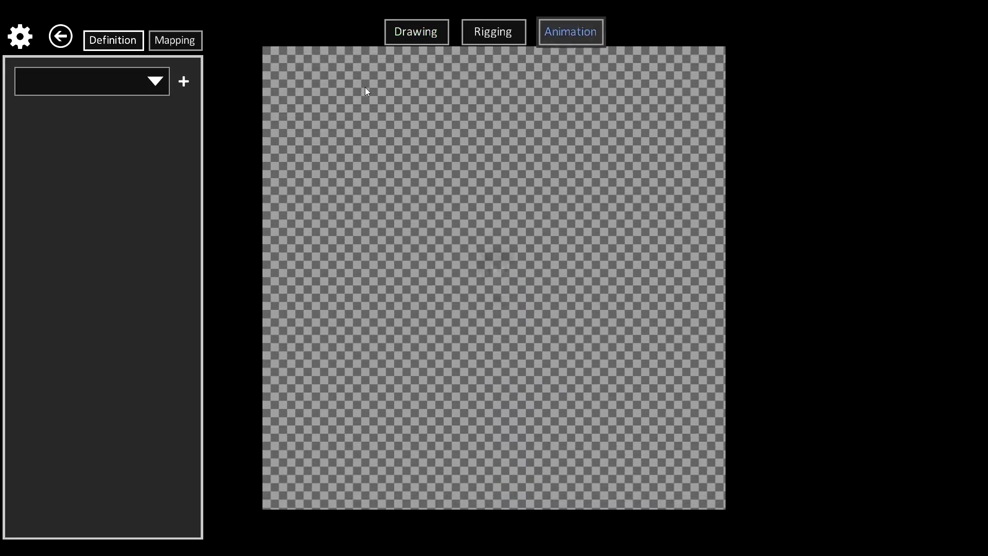
pyautogui.click(109, 81)
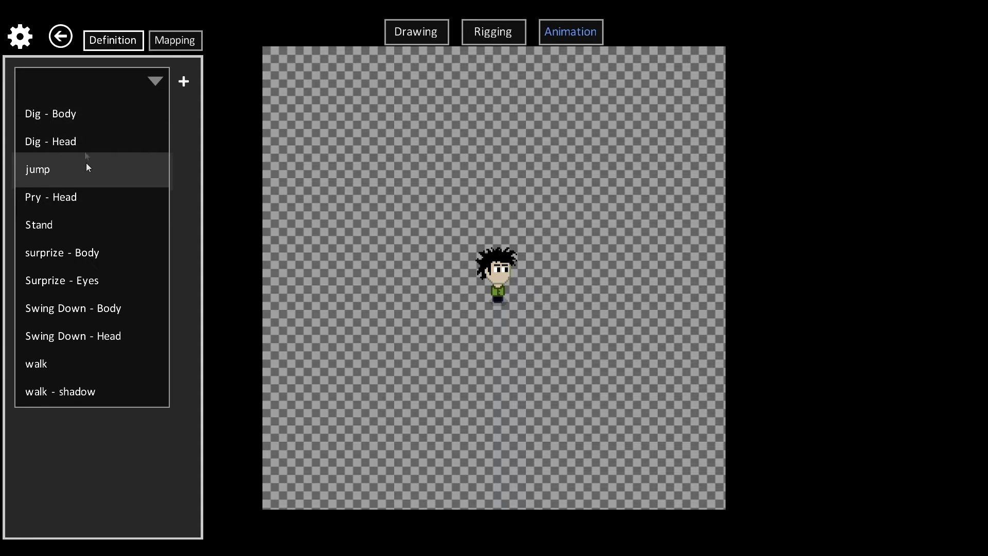
pyautogui.click(53, 360)
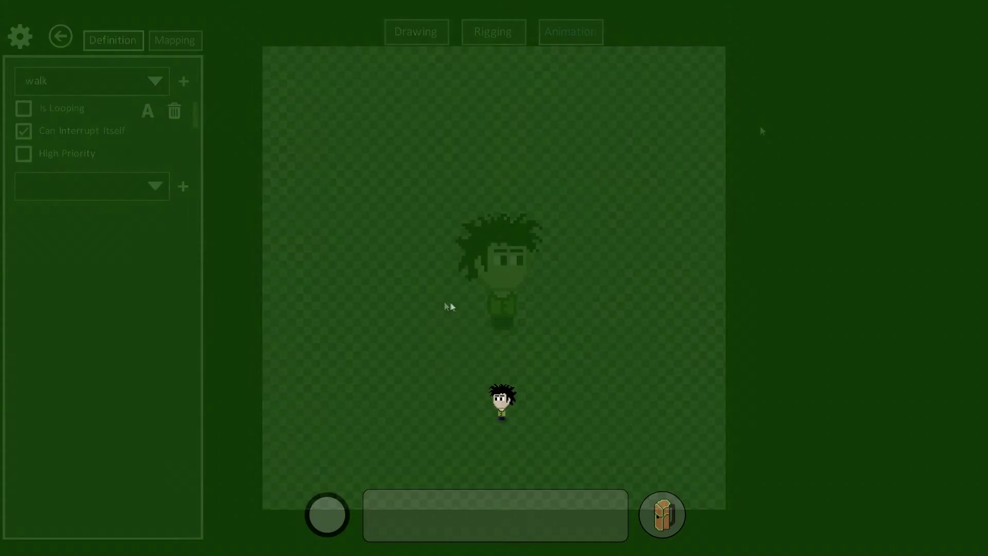
# Step: In the game world, draw a room's partial south wall, its west wall and its north wall up to the brick section
pyautogui.moveTo(450, 301)
pyautogui.mouseDown()
pyautogui.moveTo(301, 307)
pyautogui.moveTo(297, 96)
pyautogui.mouseUp()
pyautogui.press('w')
pyautogui.moveTo(296, 197)
pyautogui.mouseDown()
pyautogui.moveTo(302, 131)
pyautogui.moveTo(618, 131)
pyautogui.moveTo(515, 92)
pyautogui.moveTo(528, 99)
pyautogui.mouseUp()
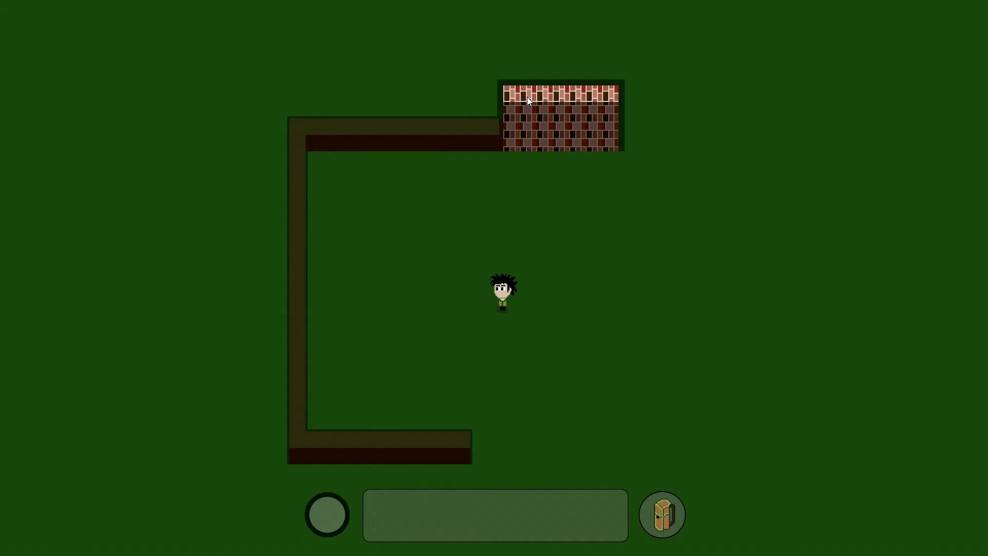
# Step: Continue the north wall east of the brick section, erasing the misaligned piece and cutting a doorway gap near its east end
pyautogui.press('d')
pyautogui.press('w')
pyautogui.moveTo(563, 256); pyautogui.dragTo(643, 241)
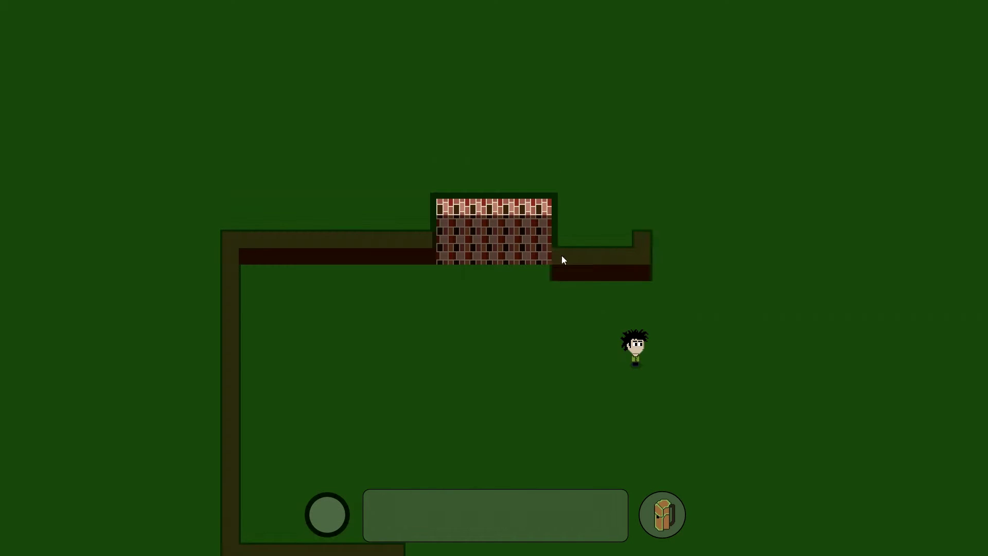
pyautogui.moveTo(561, 256); pyautogui.dragTo(643, 240, button='right')
pyautogui.moveTo(557, 243); pyautogui.dragTo(674, 241)
pyautogui.press('d')
pyautogui.moveTo(479, 250); pyautogui.dragTo(573, 240)
pyautogui.moveTo(487, 247); pyautogui.dragTo(536, 247, button='right')
# Step: Draw the room's east wall and the remaining south wall, leaving a doorway gap in the south side
pyautogui.moveTo(578, 253)
pyautogui.mouseDown()
pyautogui.moveTo(592, 338)
pyautogui.moveTo(585, 486)
pyautogui.mouseUp()
pyautogui.moveTo(600, 381); pyautogui.dragTo(602, 287, button='right')
pyautogui.press('d')
pyautogui.press('s')
pyautogui.moveTo(588, 282); pyautogui.dragTo(586, 332)
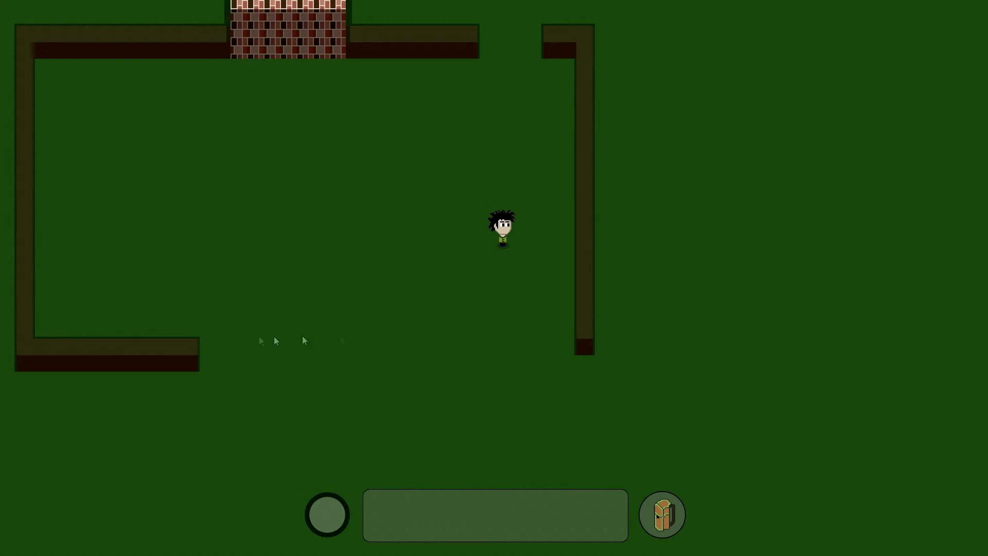
pyautogui.moveTo(304, 351); pyautogui.dragTo(568, 341)
# Step: Extend the east wall northward past the doorway as the side of a second room
pyautogui.press('w')
pyautogui.press('w')
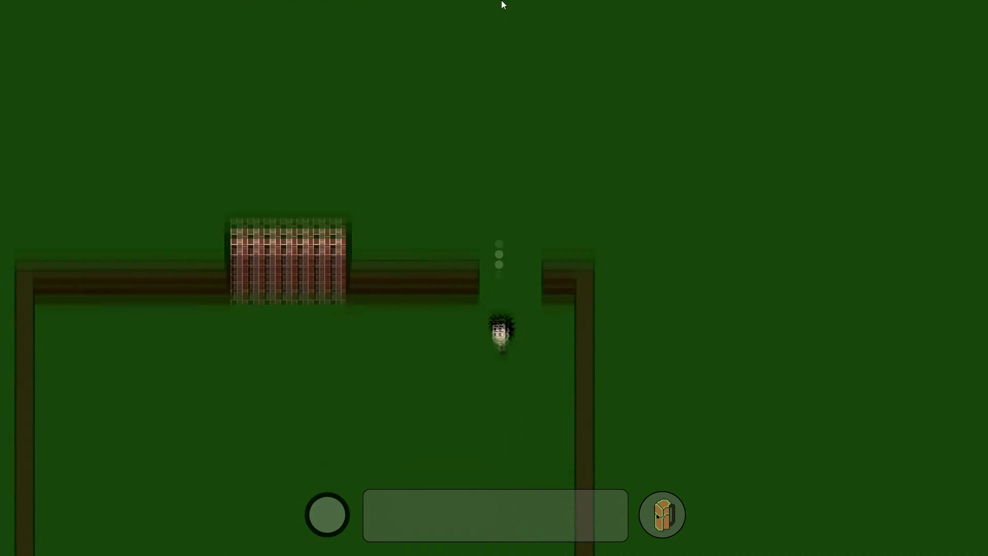
pyautogui.press('a')
pyautogui.moveTo(587, 299); pyautogui.dragTo(580, 13)
pyautogui.press('w')
pyautogui.press('a')
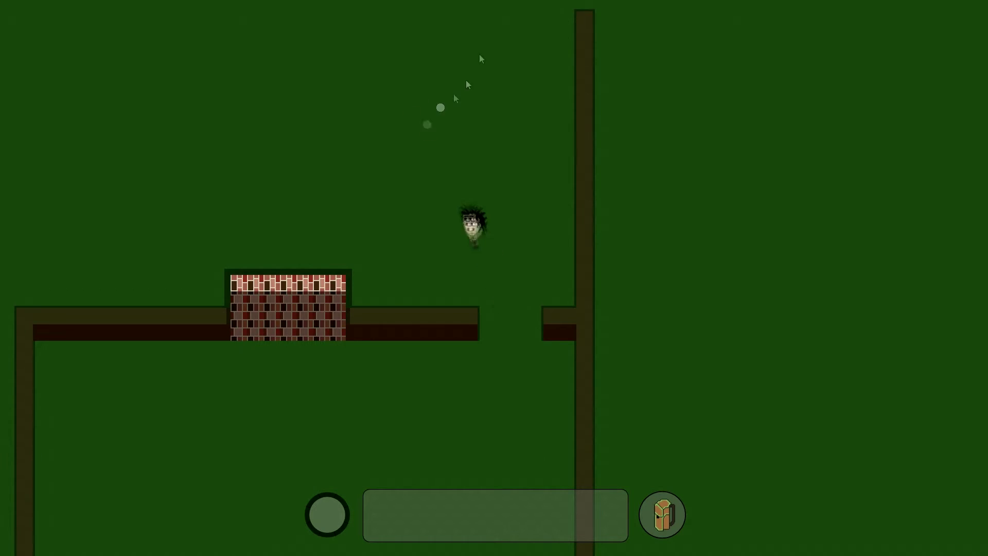
# Step: Draw the second room's north and west walls and clear the two stray blocks beside the west wall
pyautogui.moveTo(585, 152)
pyautogui.mouseDown()
pyautogui.moveTo(578, 93)
pyautogui.moveTo(588, 104)
pyautogui.moveTo(225, 106)
pyautogui.moveTo(461, 96)
pyautogui.moveTo(441, 88)
pyautogui.moveTo(439, 97)
pyautogui.moveTo(465, 112)
pyautogui.moveTo(219, 120)
pyautogui.mouseUp()
pyautogui.rightClick(149, 269)
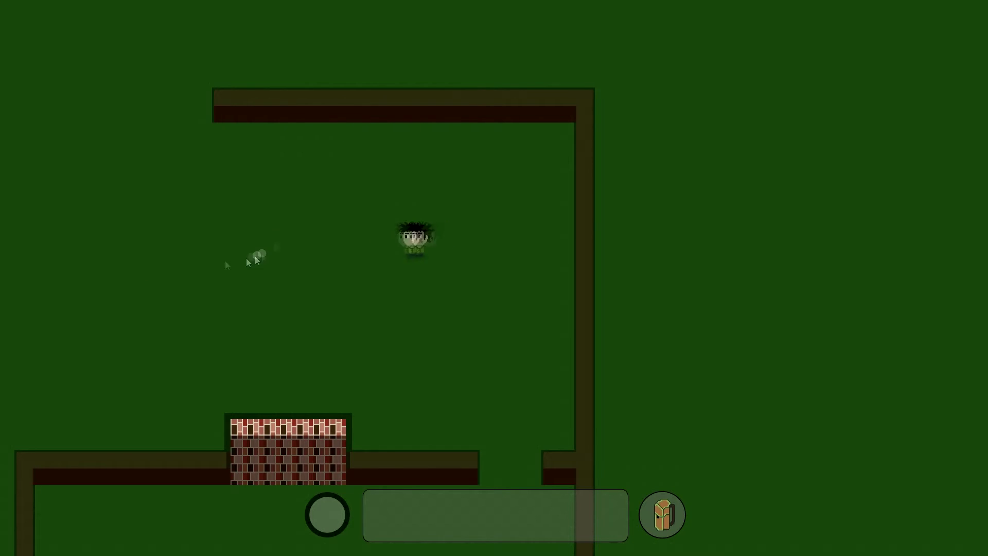
pyautogui.moveTo(443, 114)
pyautogui.mouseDown()
pyautogui.moveTo(385, 113)
pyautogui.moveTo(432, 103)
pyautogui.moveTo(317, 110)
pyautogui.moveTo(305, 192)
pyautogui.moveTo(309, 439)
pyautogui.mouseUp()
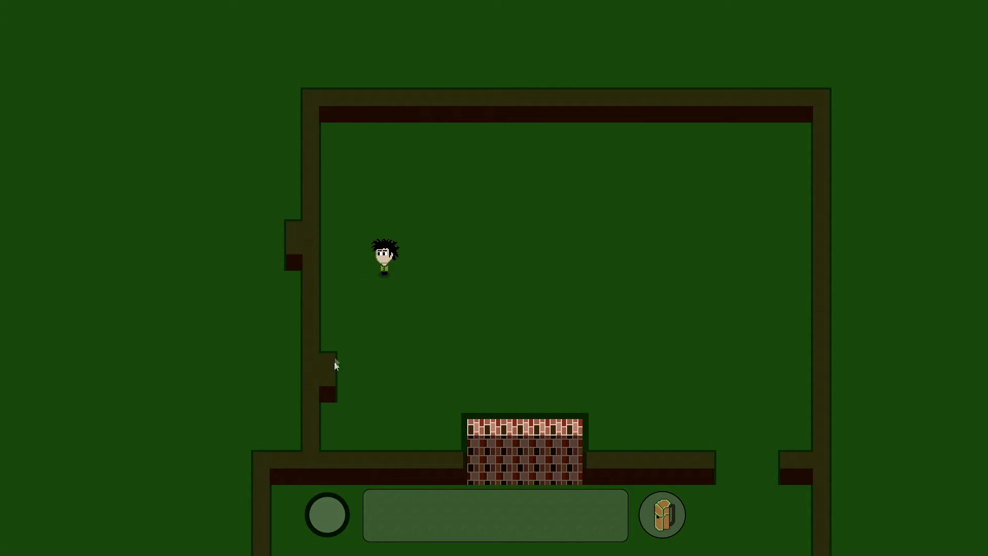
pyautogui.moveTo(333, 361); pyautogui.dragTo(330, 378)
pyautogui.moveTo(295, 247); pyautogui.dragTo(295, 230)
# Step: Raise the wall stub east of the doorway, the dividing wall and the first room's west wall by one level
pyautogui.rightClick(674, 305)
pyautogui.press('s')
pyautogui.rightClick(705, 369)
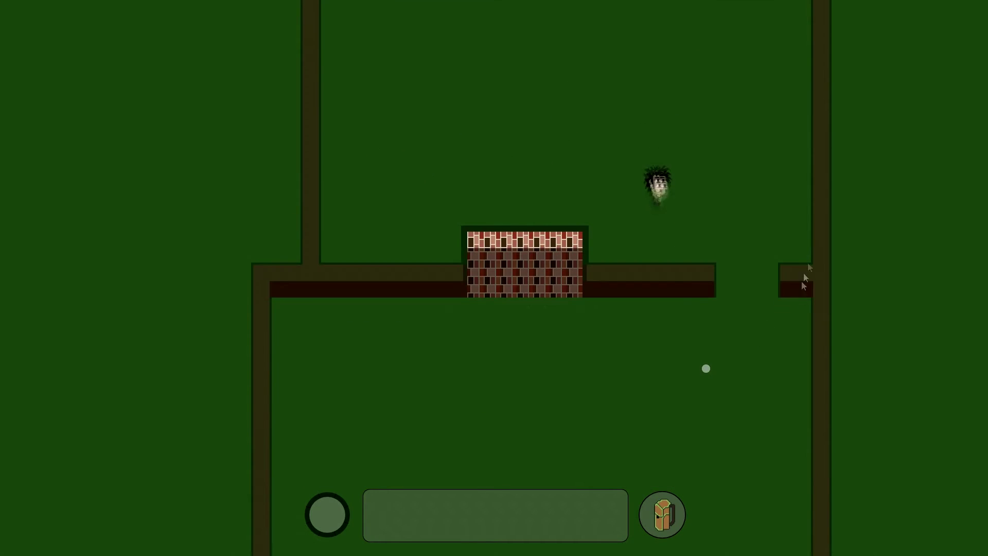
pyautogui.moveTo(801, 280); pyautogui.dragTo(824, 268)
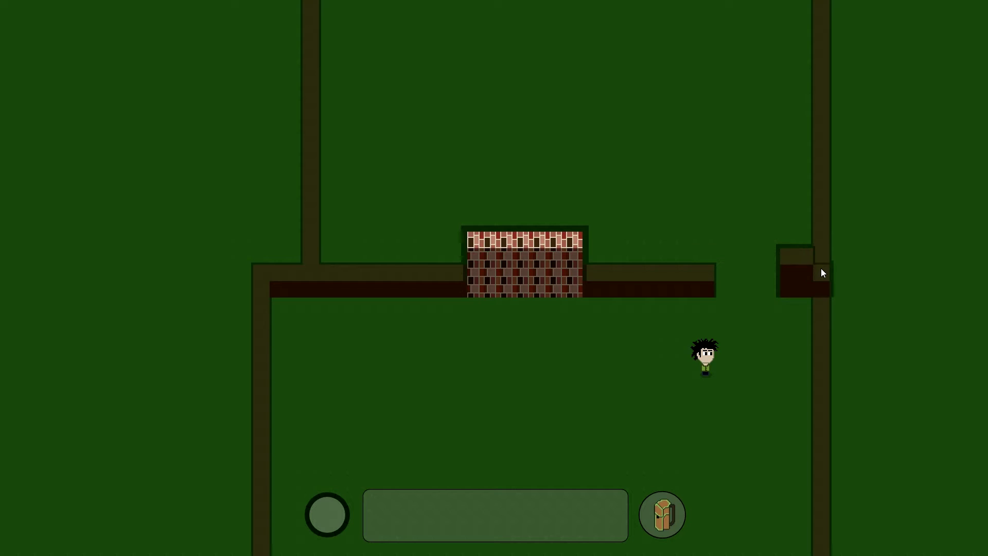
pyautogui.moveTo(822, 257)
pyautogui.mouseDown()
pyautogui.moveTo(687, 273)
pyautogui.moveTo(267, 271)
pyautogui.moveTo(317, 255)
pyautogui.mouseUp()
pyautogui.moveTo(310, 211)
pyautogui.mouseDown()
pyautogui.moveTo(313, 266)
pyautogui.moveTo(263, 265)
pyautogui.moveTo(262, 535)
pyautogui.mouseUp()
# Step: Raise the remaining lower part of the first room's west wall and the south wall west of its doorway by one level
pyautogui.click(264, 260)
pyautogui.click(517, 431)
pyautogui.moveTo(517, 431); pyautogui.dragTo(522, 286, button='middle')
pyautogui.click(295, 518)
pyautogui.click(340, 298)
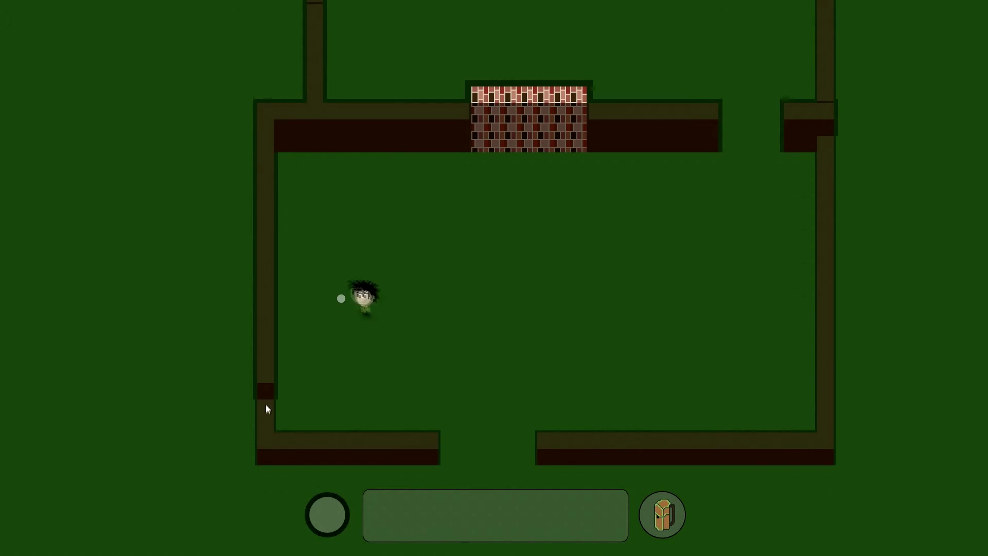
pyautogui.moveTo(265, 403)
pyautogui.mouseDown()
pyautogui.moveTo(317, 438)
pyautogui.moveTo(438, 437)
pyautogui.mouseUp()
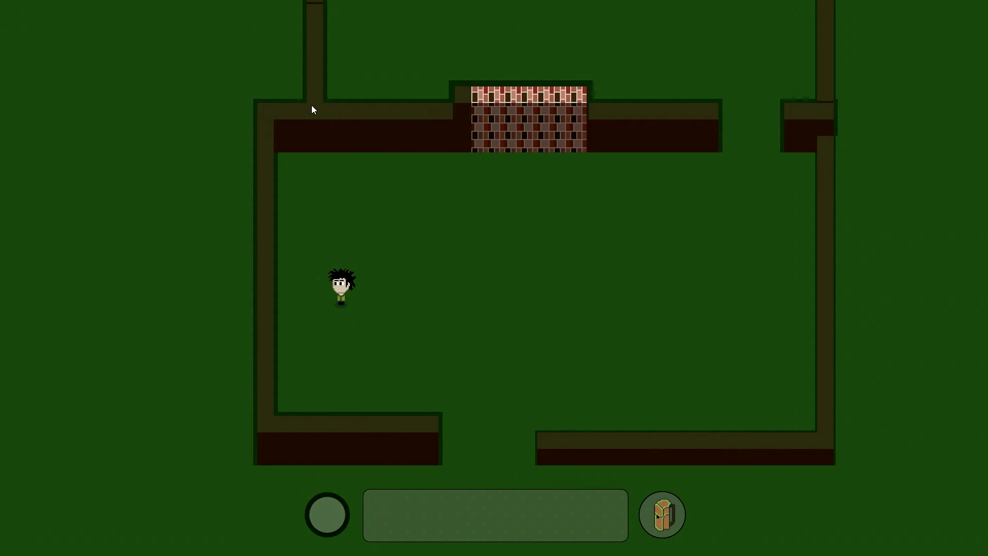
# Step: Raise the dividing wall west of the brick section, the west wall and the southwest wall by a second level
pyautogui.moveTo(311, 109); pyautogui.dragTo(313, 8)
pyautogui.scroll(3, 308, 103)
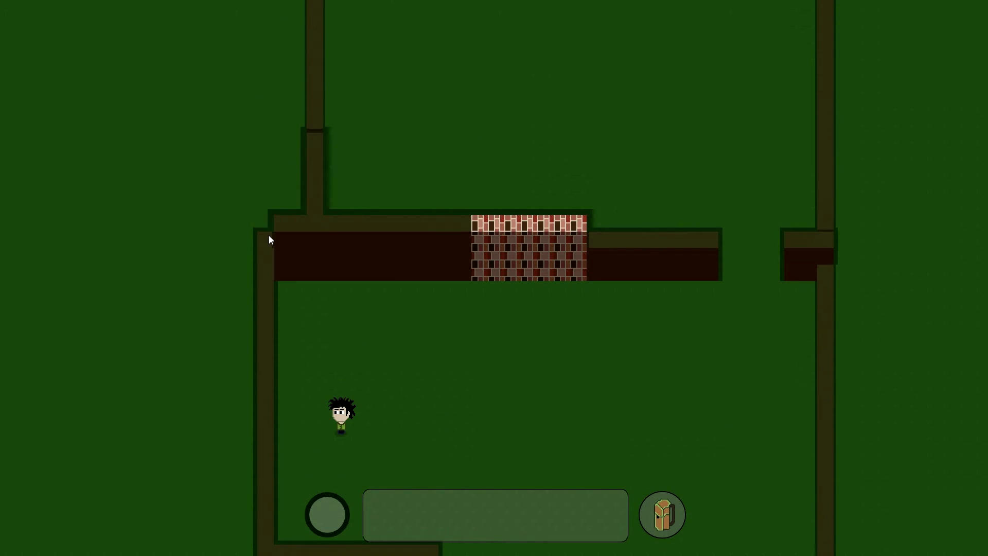
pyautogui.moveTo(268, 239)
pyautogui.mouseDown()
pyautogui.moveTo(256, 359)
pyautogui.moveTo(266, 227)
pyautogui.mouseUp()
pyautogui.scroll(-4, 280, 267)
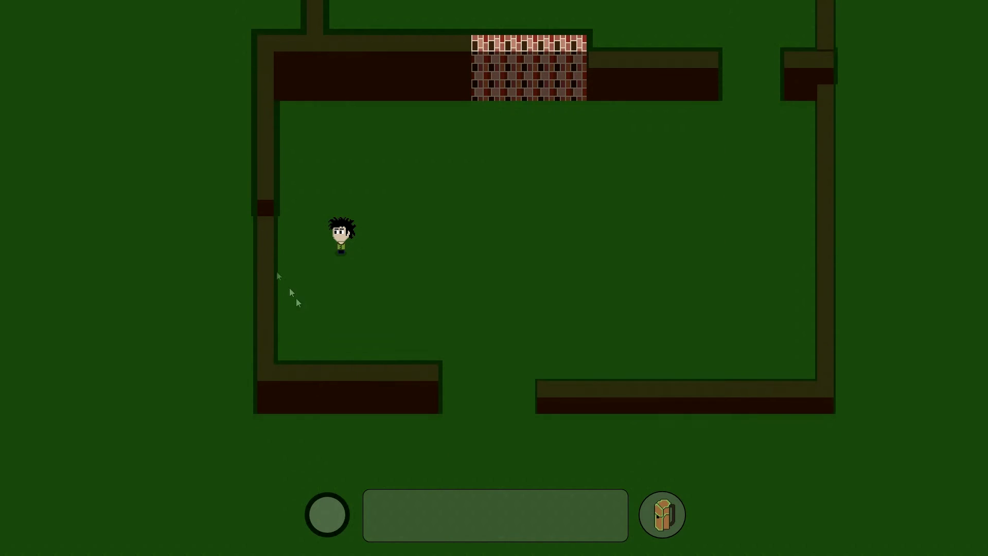
pyautogui.moveTo(290, 292)
pyautogui.mouseDown()
pyautogui.moveTo(267, 209)
pyautogui.moveTo(327, 371)
pyautogui.moveTo(362, 371)
pyautogui.mouseUp()
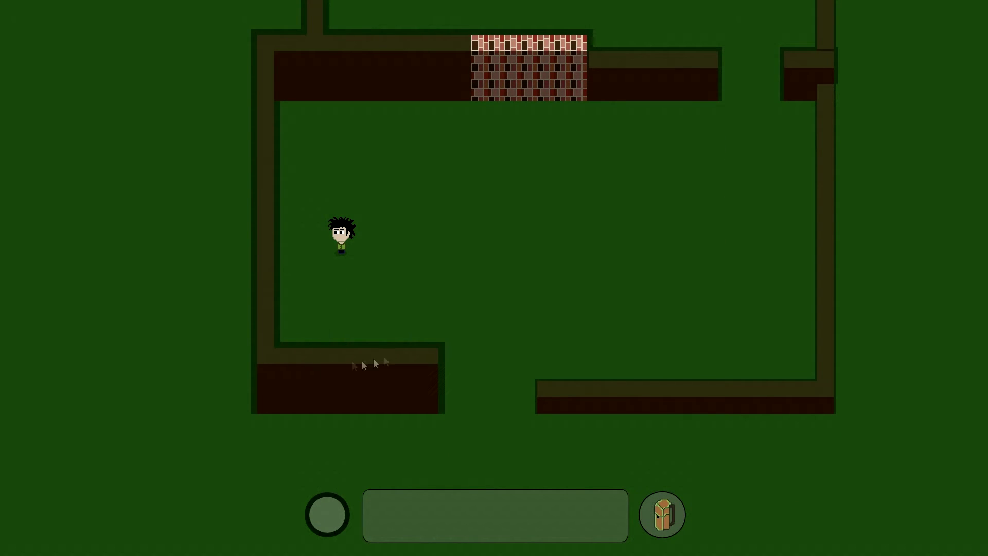
# Step: Raise the first room's south wall east of its doorway and its east wall by two levels
pyautogui.click(606, 307)
pyautogui.click(574, 383)
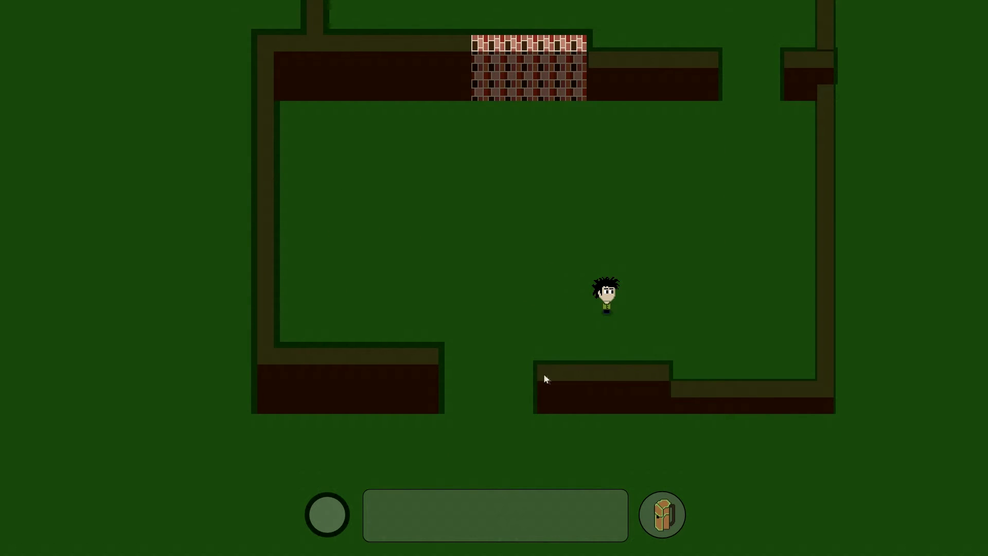
pyautogui.moveTo(829, 362); pyautogui.dragTo(825, 239)
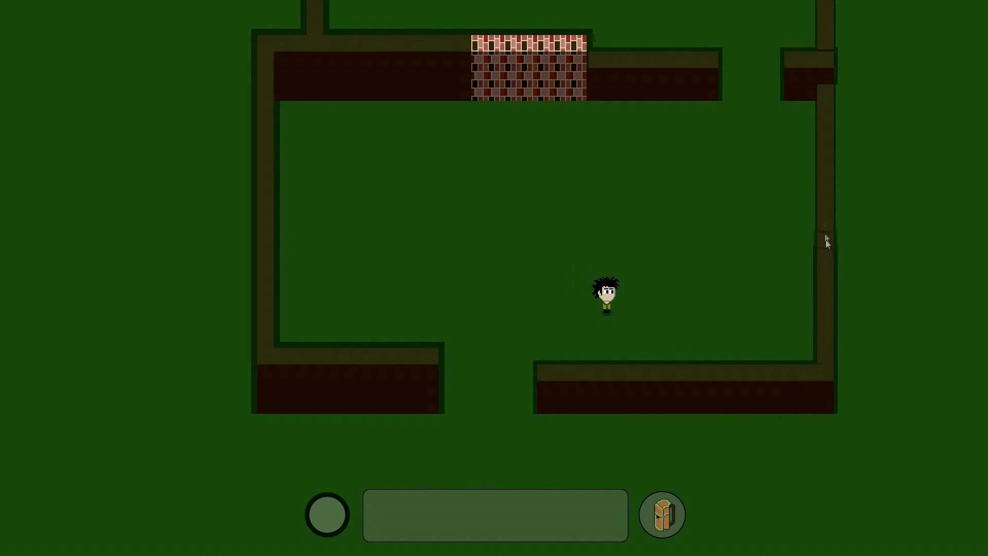
pyautogui.click(548, 374)
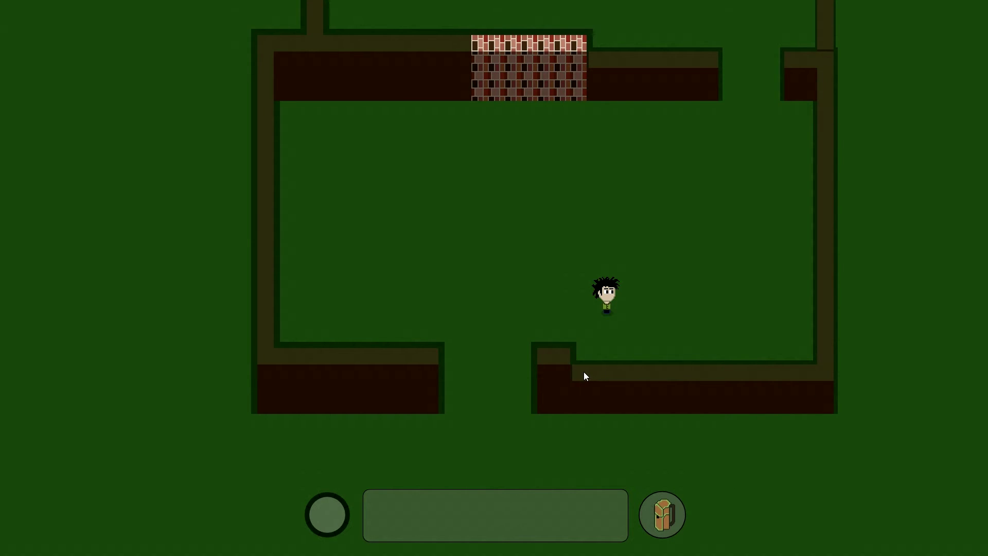
pyautogui.moveTo(585, 372); pyautogui.dragTo(803, 360)
pyautogui.press('d')
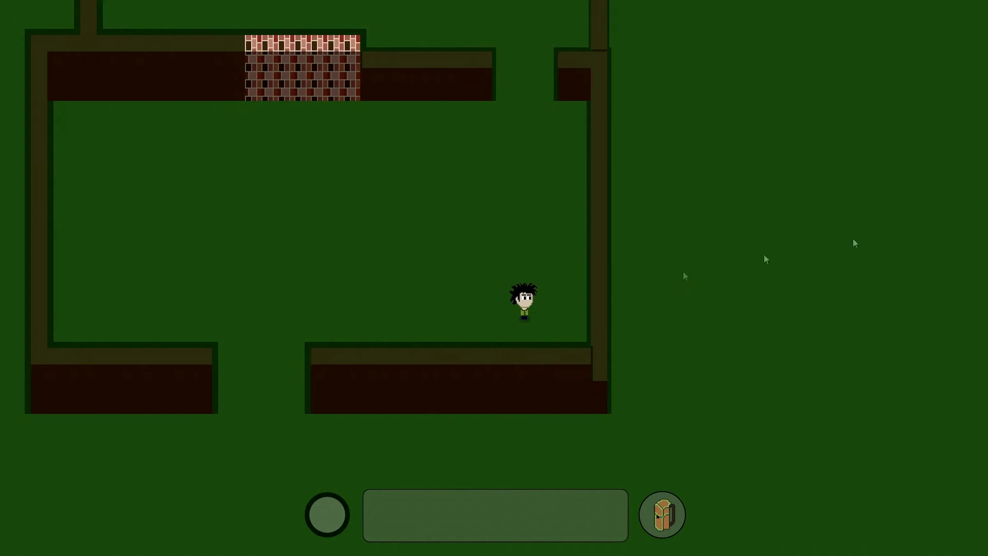
pyautogui.click(440, 144)
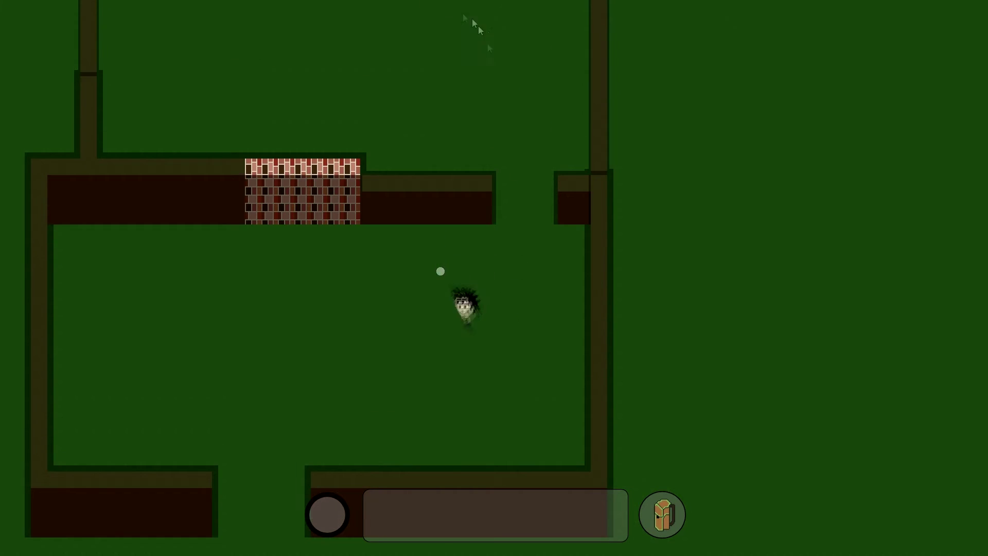
# Step: Level the dividing wall east of the brick section, then raise the dividing, west and southwest walls one more level
pyautogui.moveTo(371, 180)
pyautogui.mouseDown()
pyautogui.moveTo(461, 180)
pyautogui.moveTo(459, 196)
pyautogui.moveTo(486, 181)
pyautogui.mouseUp()
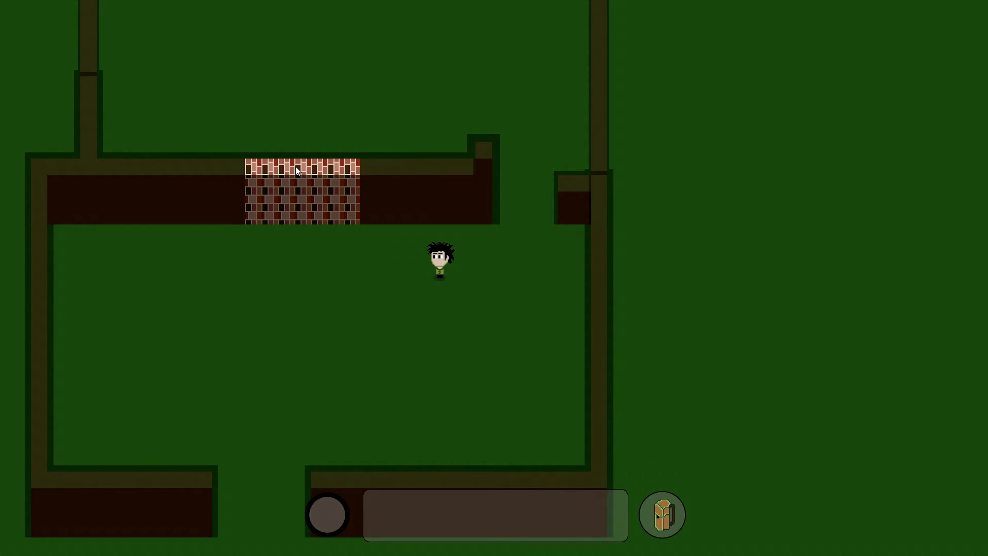
pyautogui.moveTo(296, 167); pyautogui.dragTo(292, 179)
pyautogui.click(315, 230)
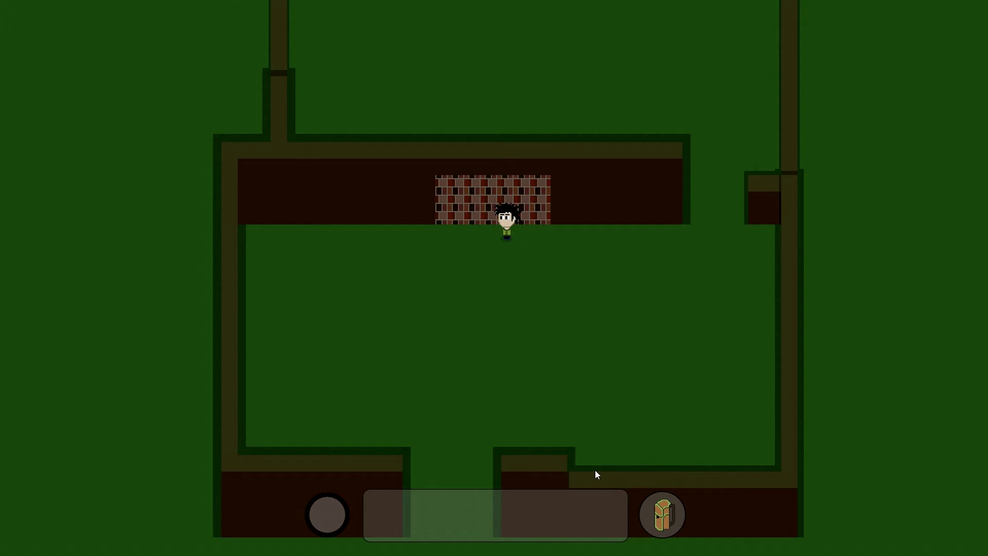
# Step: Raise the rest of the southeast wall, the first room's east wall and the stub east of the dividing doorway by another level
pyautogui.press('s')
pyautogui.press('d')
pyautogui.press('w')
pyautogui.press('s')
pyautogui.press('d')
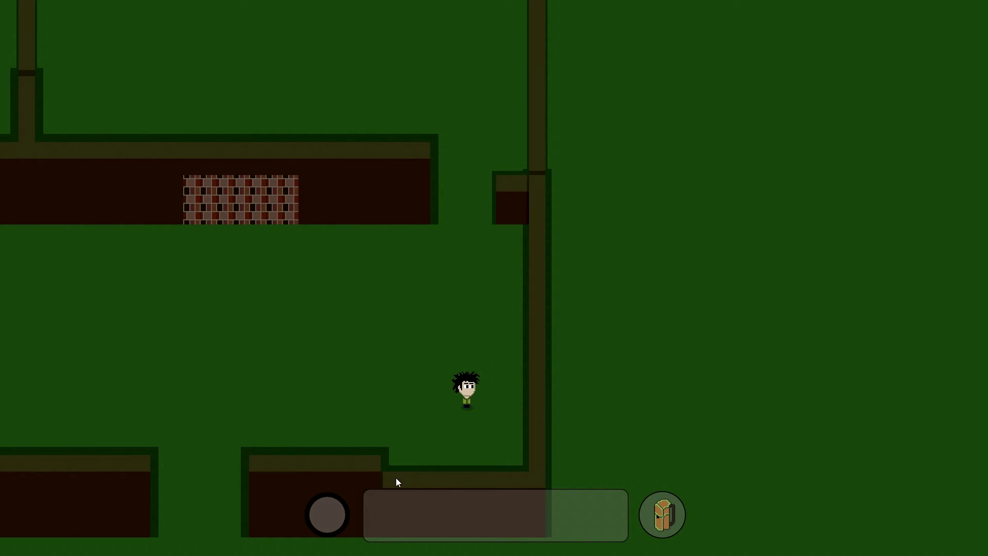
pyautogui.click(398, 480)
pyautogui.click(453, 473)
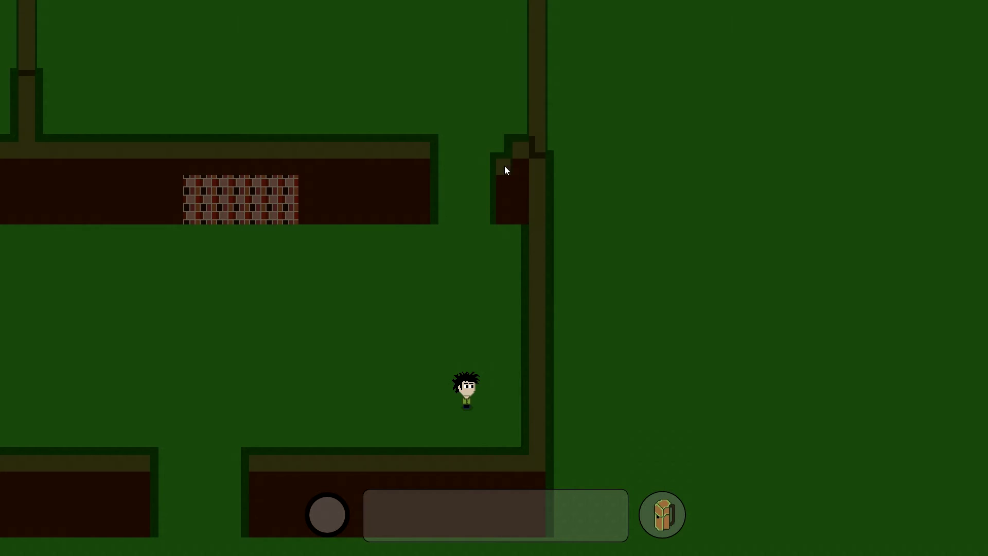
# Step: Build a flight of steps of increasing height in the doorway between the two rooms
pyautogui.click(472, 142)
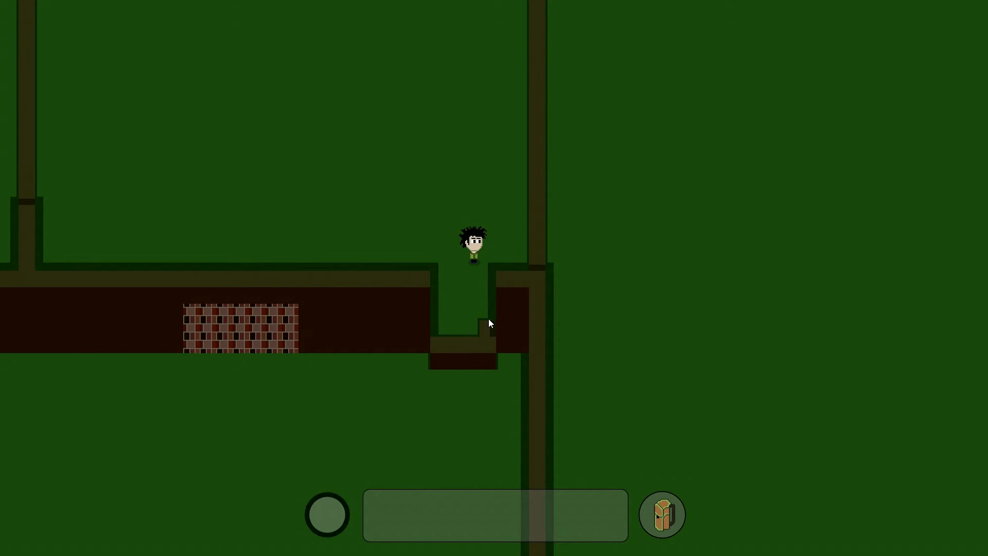
pyautogui.moveTo(437, 315); pyautogui.dragTo(486, 296)
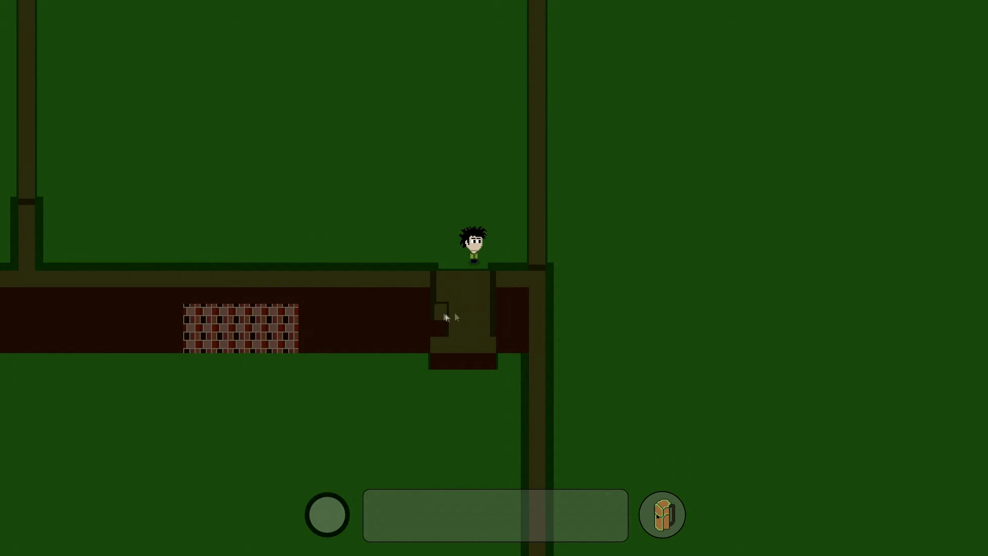
pyautogui.click(468, 397)
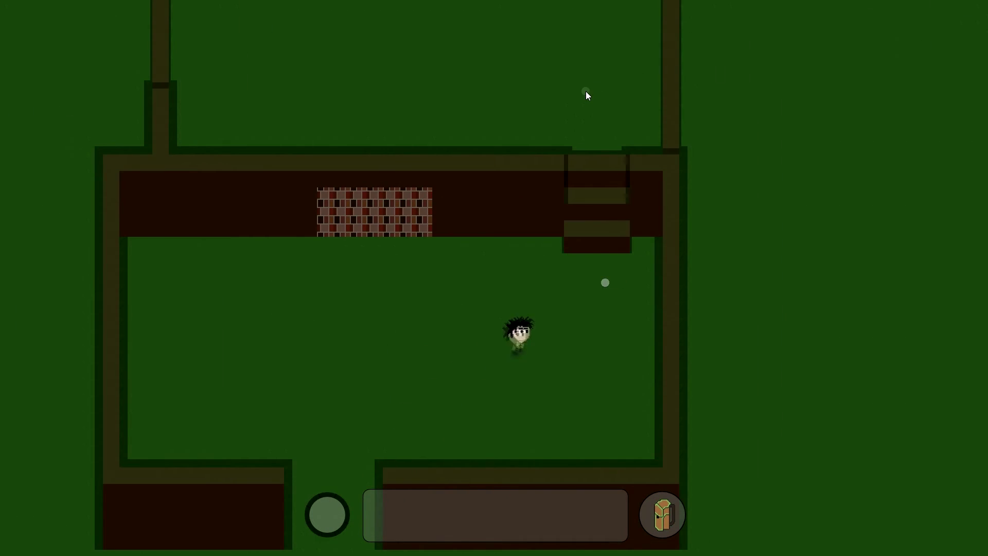
# Step: With the region overlay shown temporarily, add a low step along the north side of the stair doorway
pyautogui.press('Escape')
pyautogui.click(369, 209)
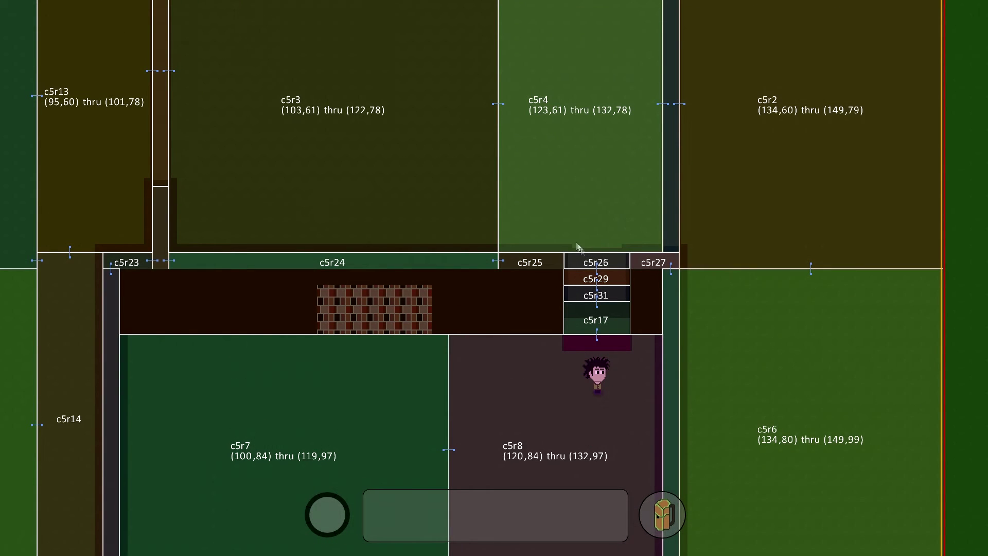
pyautogui.moveTo(574, 243); pyautogui.dragTo(616, 244)
pyautogui.press('Escape')
pyautogui.click(334, 208)
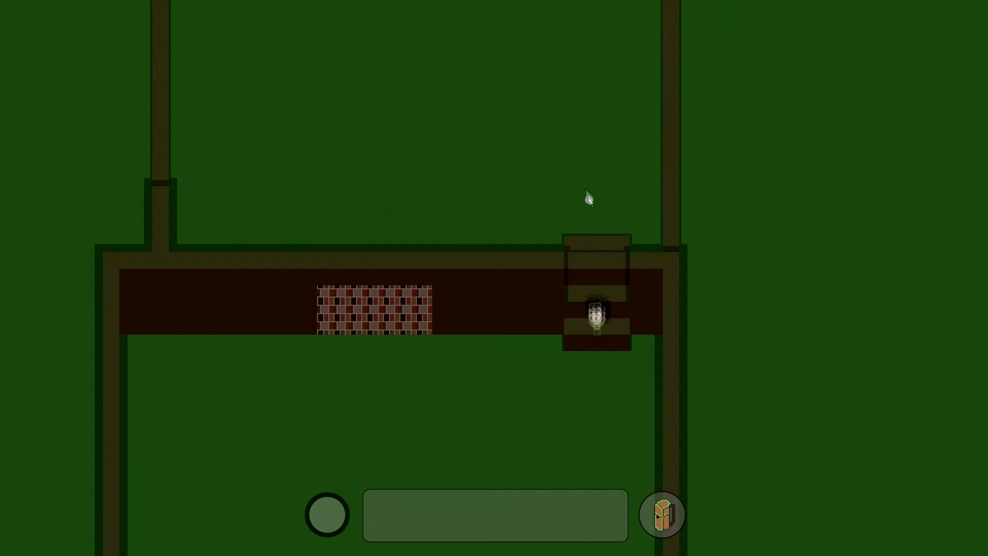
# Step: Lay a row of orange brick along the north side of the dividing wall, across the second room's full width
pyautogui.moveTo(502, 242); pyautogui.dragTo(206, 244)
pyautogui.moveTo(546, 249); pyautogui.dragTo(662, 244)
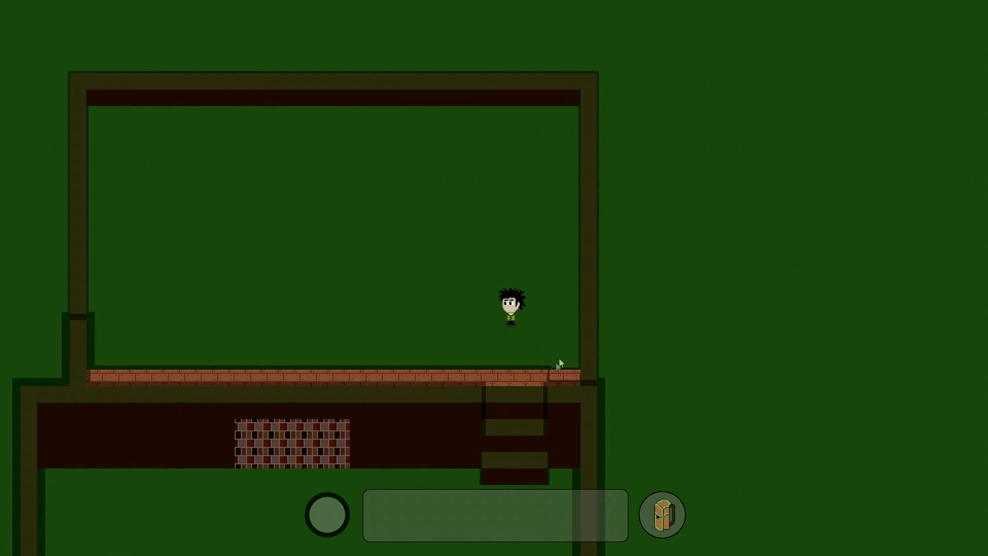
# Step: Raise the second room's east, north and west walls, including the corners, by one level of grey stone
pyautogui.moveTo(591, 318)
pyautogui.mouseDown()
pyautogui.moveTo(575, 81)
pyautogui.moveTo(526, 78)
pyautogui.mouseUp()
pyautogui.moveTo(641, 123); pyautogui.dragTo(216, 118)
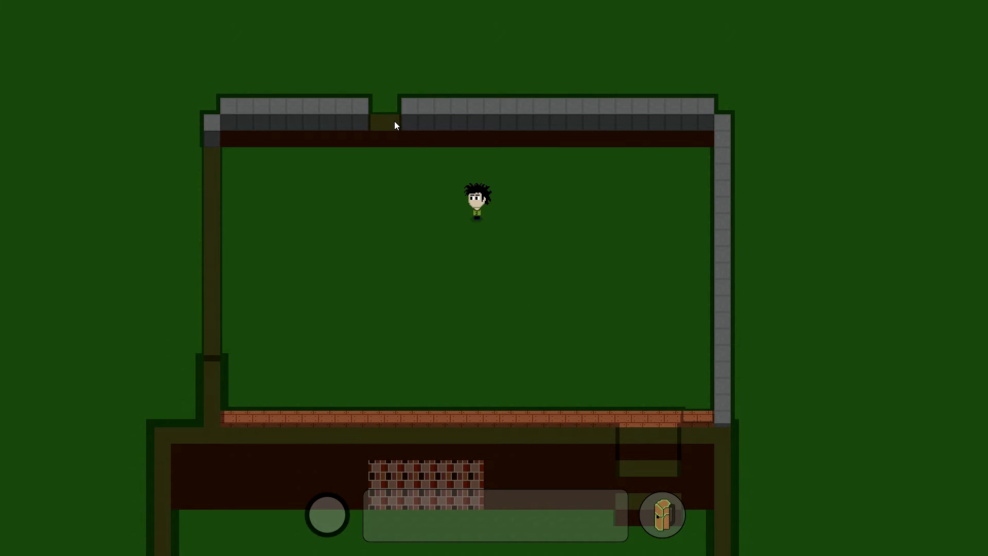
pyautogui.moveTo(215, 169); pyautogui.dragTo(211, 330)
pyautogui.press('a')
pyautogui.press('s')
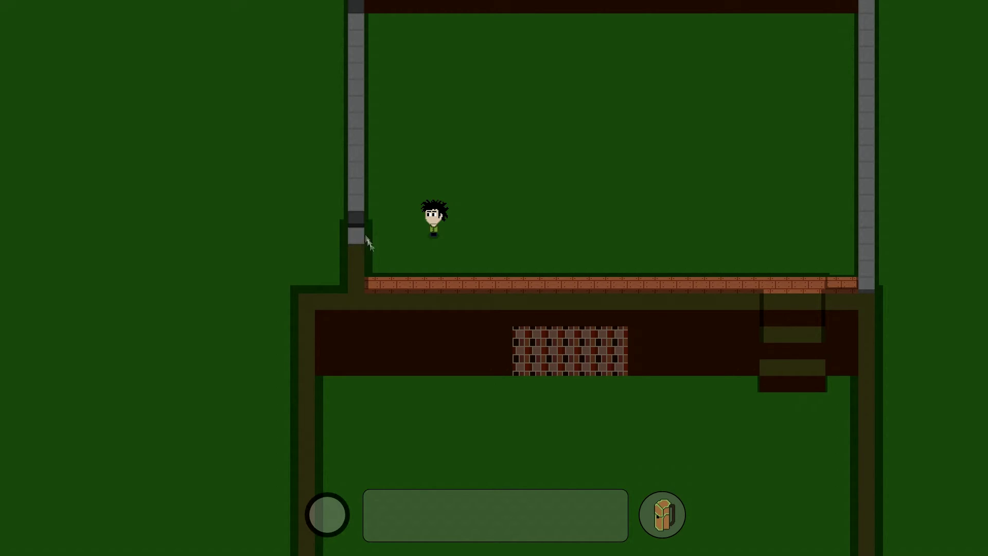
pyautogui.moveTo(359, 210); pyautogui.dragTo(359, 197)
pyautogui.press('w')
pyautogui.rightClick(390, 139)
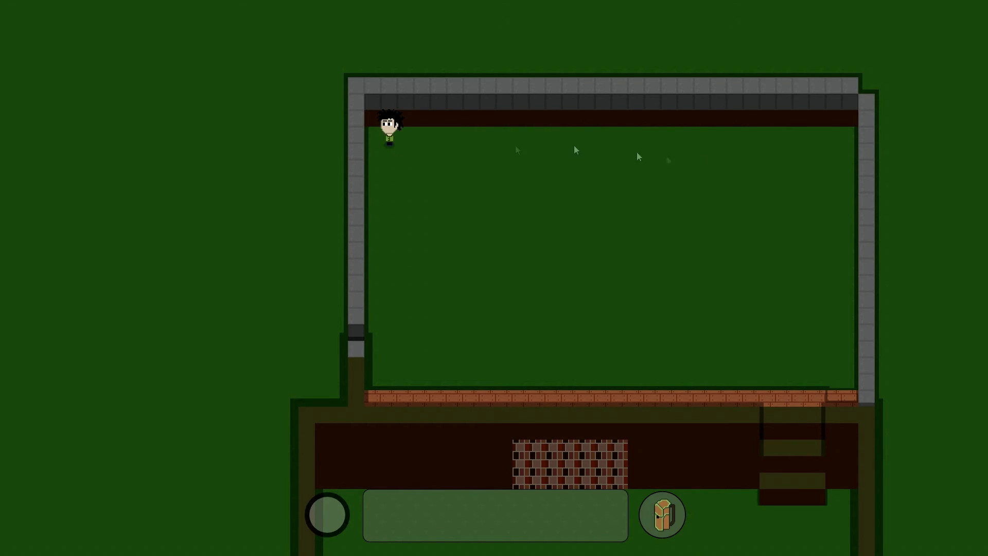
pyautogui.rightClick(728, 142)
pyautogui.rightClick(643, 215)
pyautogui.click(643, 198)
# Step: Lay a second row of orange brick directly north of the first one in the second room
pyautogui.moveTo(545, 324); pyautogui.dragTo(520, 380, button='right')
pyautogui.rightClick(575, 381)
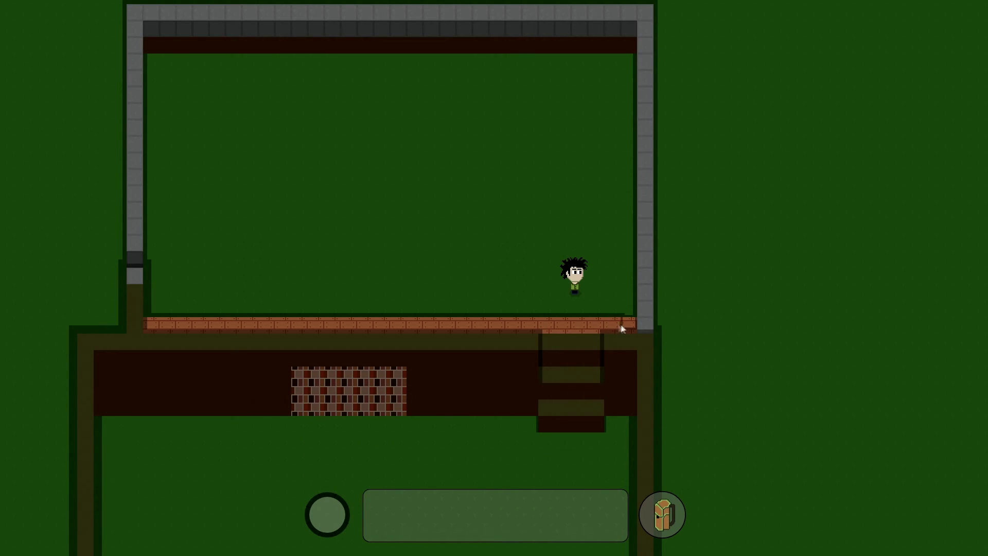
pyautogui.moveTo(623, 310)
pyautogui.mouseDown()
pyautogui.moveTo(410, 300)
pyautogui.moveTo(155, 310)
pyautogui.mouseUp()
# Step: Remove the stray raised bricks above the second brick row and refill the gaps left in the row
pyautogui.click(285, 294)
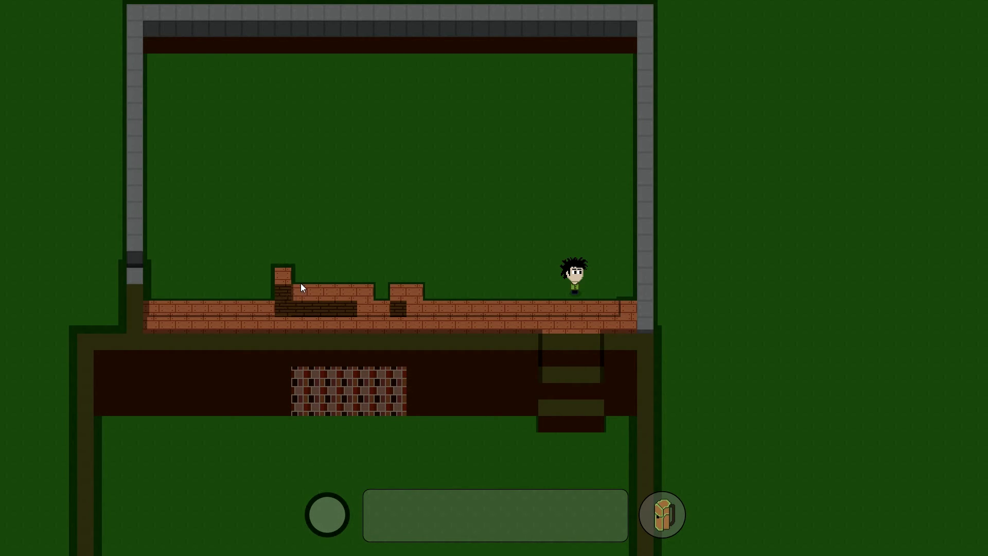
pyautogui.click(302, 276)
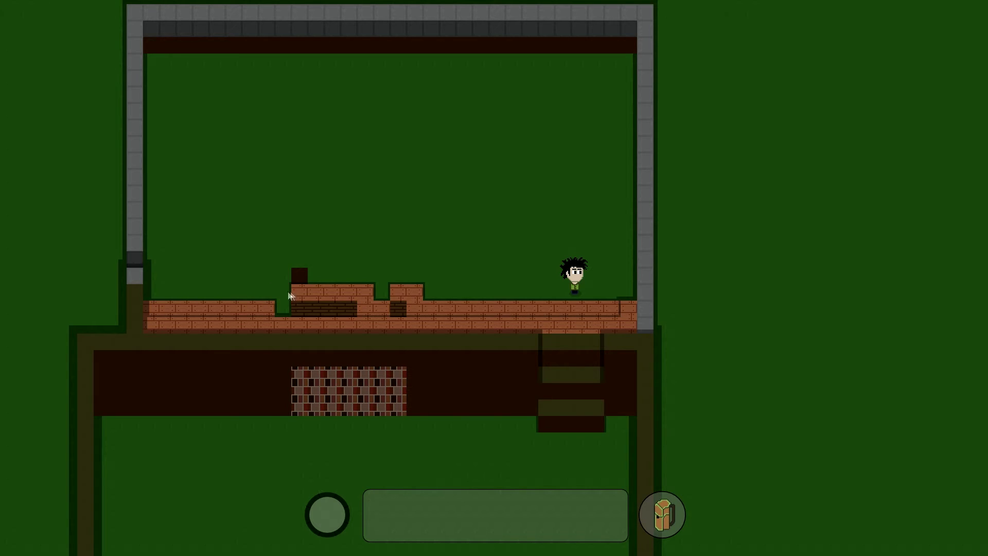
pyautogui.moveTo(289, 292); pyautogui.dragTo(358, 294, button='right')
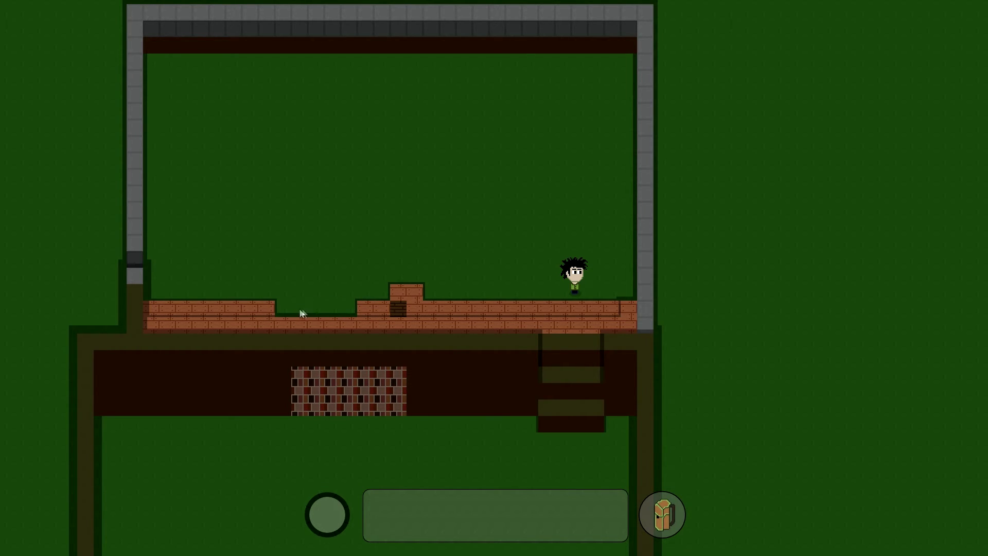
pyautogui.click(301, 312)
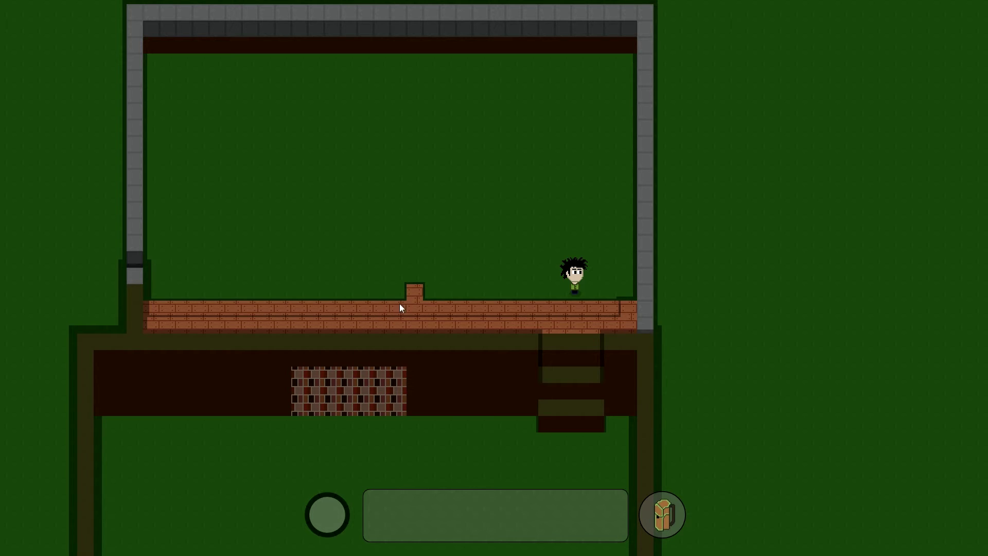
pyautogui.click(400, 304)
# Step: Cover the second room's whole floor with orange brick and even it out with the rows along the south side
pyautogui.rightClick(395, 227)
pyautogui.moveTo(430, 294)
pyautogui.mouseDown()
pyautogui.moveTo(564, 295)
pyautogui.moveTo(556, 277)
pyautogui.moveTo(333, 294)
pyautogui.moveTo(141, 267)
pyautogui.moveTo(512, 261)
pyautogui.moveTo(284, 255)
pyautogui.moveTo(595, 233)
pyautogui.moveTo(204, 236)
pyautogui.moveTo(154, 191)
pyautogui.moveTo(231, 51)
pyautogui.moveTo(614, 62)
pyautogui.moveTo(611, 128)
pyautogui.moveTo(547, 62)
pyautogui.moveTo(298, 62)
pyautogui.moveTo(540, 75)
pyautogui.moveTo(596, 172)
pyautogui.moveTo(194, 210)
pyautogui.moveTo(178, 101)
pyautogui.moveTo(552, 111)
pyautogui.moveTo(441, 211)
pyautogui.moveTo(552, 176)
pyautogui.moveTo(442, 100)
pyautogui.moveTo(492, 168)
pyautogui.moveTo(400, 189)
pyautogui.moveTo(190, 145)
pyautogui.moveTo(290, 115)
pyautogui.moveTo(448, 161)
pyautogui.moveTo(375, 179)
pyautogui.moveTo(207, 148)
pyautogui.moveTo(397, 134)
pyautogui.moveTo(309, 169)
pyautogui.moveTo(298, 157)
pyautogui.moveTo(224, 164)
pyautogui.mouseUp()
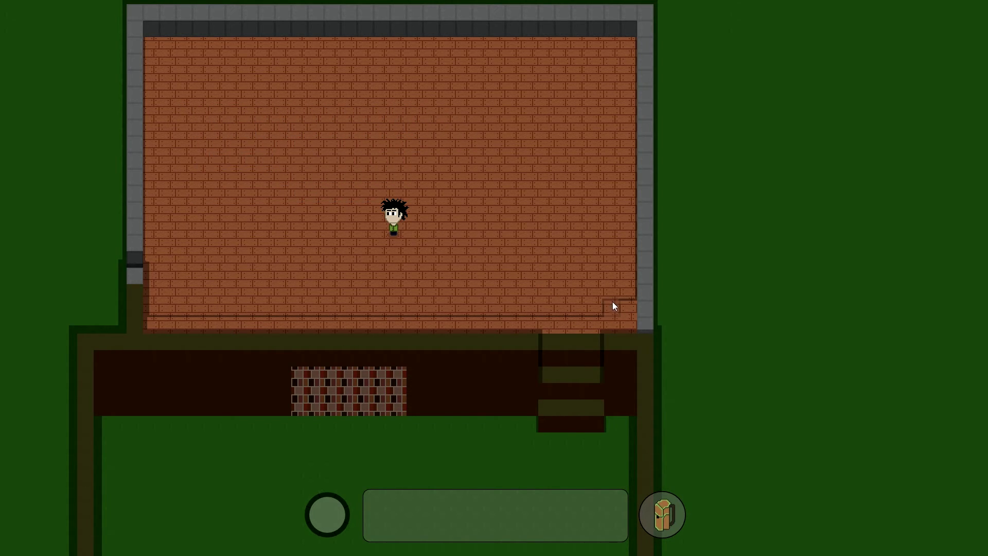
pyautogui.moveTo(614, 306)
pyautogui.mouseDown()
pyautogui.moveTo(205, 307)
pyautogui.moveTo(156, 161)
pyautogui.moveTo(326, 52)
pyautogui.moveTo(629, 48)
pyautogui.moveTo(580, 289)
pyautogui.moveTo(618, 243)
pyautogui.moveTo(404, 57)
pyautogui.moveTo(176, 70)
pyautogui.moveTo(177, 295)
pyautogui.moveTo(441, 290)
pyautogui.moveTo(384, 291)
pyautogui.mouseUp()
pyautogui.moveTo(484, 276)
pyautogui.mouseDown()
pyautogui.moveTo(603, 139)
pyautogui.moveTo(536, 66)
pyautogui.moveTo(569, 106)
pyautogui.moveTo(501, 84)
pyautogui.moveTo(289, 69)
pyautogui.moveTo(174, 180)
pyautogui.moveTo(268, 281)
pyautogui.moveTo(184, 239)
pyautogui.moveTo(449, 259)
pyautogui.moveTo(579, 170)
pyautogui.moveTo(477, 101)
pyautogui.moveTo(349, 65)
pyautogui.moveTo(198, 88)
pyautogui.moveTo(218, 229)
pyautogui.moveTo(404, 240)
pyautogui.moveTo(563, 212)
pyautogui.moveTo(432, 90)
pyautogui.moveTo(428, 137)
pyautogui.moveTo(521, 199)
pyautogui.moveTo(485, 184)
pyautogui.moveTo(263, 208)
pyautogui.moveTo(240, 98)
pyautogui.moveTo(252, 191)
pyautogui.mouseUp()
pyautogui.moveTo(261, 125)
pyautogui.mouseDown()
pyautogui.moveTo(284, 172)
pyautogui.moveTo(387, 161)
pyautogui.moveTo(304, 159)
pyautogui.moveTo(322, 131)
pyautogui.moveTo(375, 129)
pyautogui.moveTo(406, 101)
pyautogui.mouseUp()
# Step: Raise the second room's east, north and west walls by another level of grey stone
pyautogui.moveTo(643, 319)
pyautogui.mouseDown()
pyautogui.moveTo(652, 271)
pyautogui.moveTo(648, 326)
pyautogui.mouseUp()
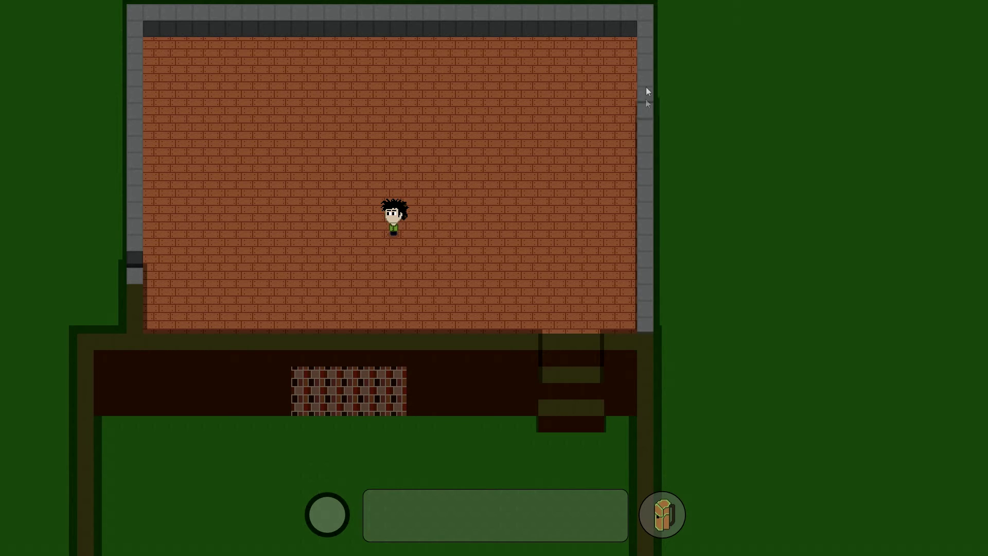
pyautogui.moveTo(646, 87); pyautogui.dragTo(645, 12)
pyautogui.rightClick(534, 119)
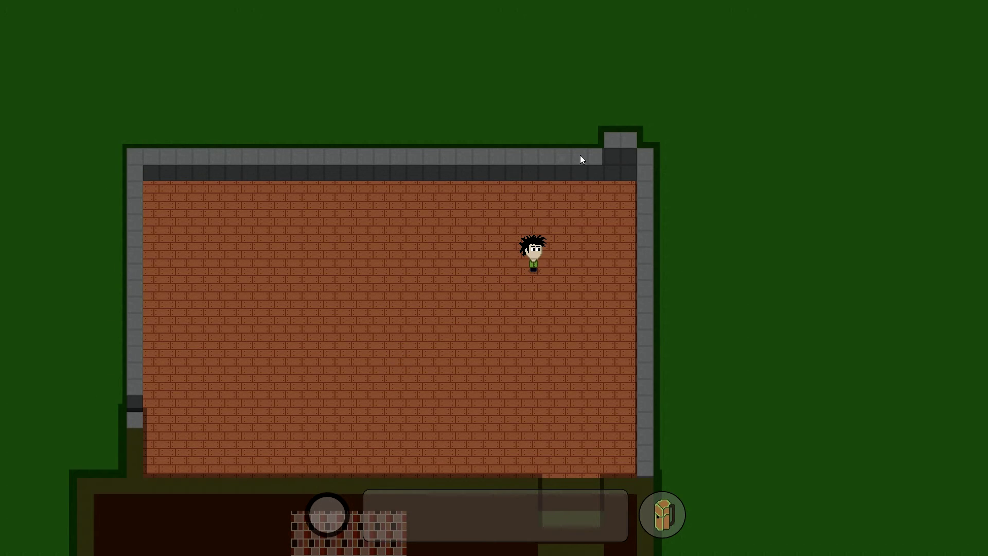
pyautogui.moveTo(580, 160)
pyautogui.mouseDown()
pyautogui.moveTo(140, 160)
pyautogui.moveTo(139, 400)
pyautogui.mouseUp()
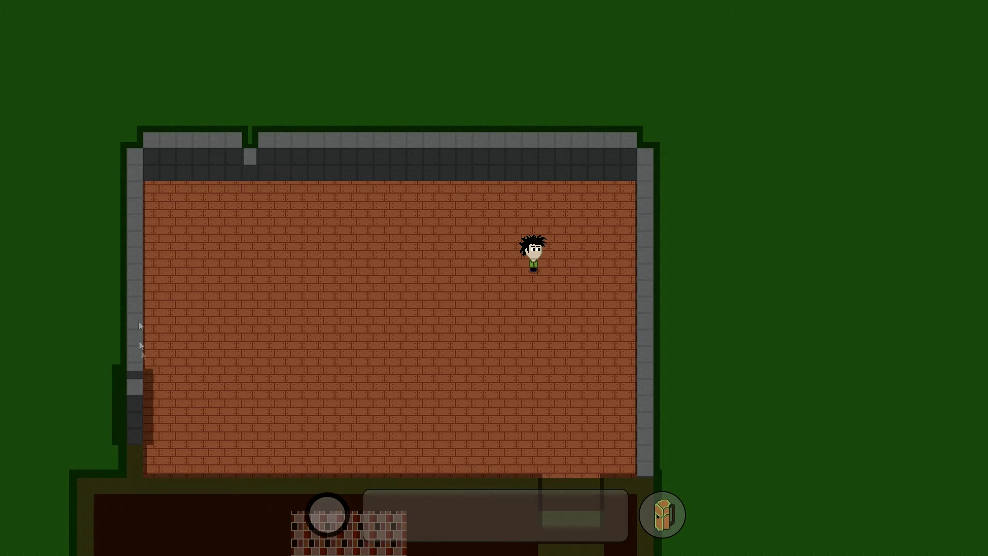
pyautogui.moveTo(136, 143); pyautogui.dragTo(267, 148)
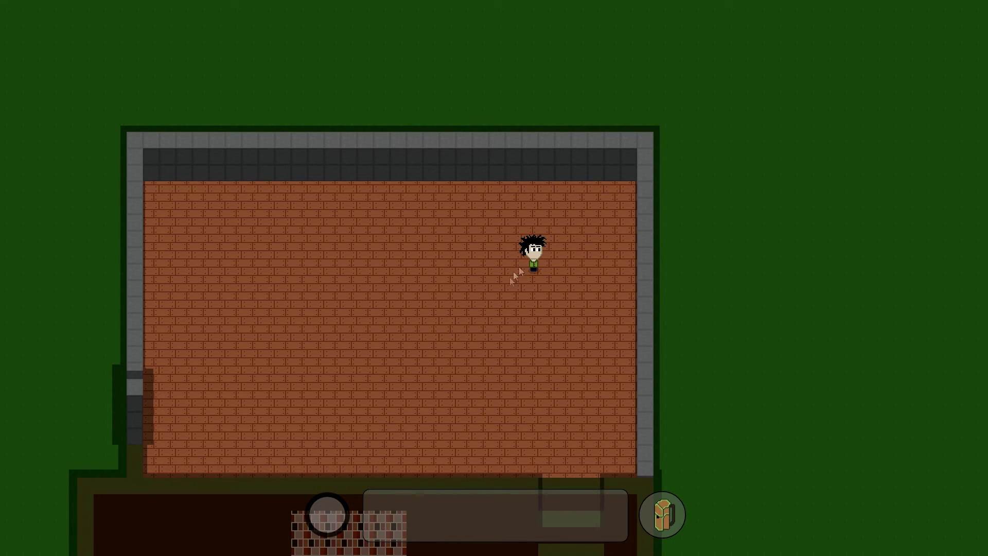
# Step: Walk the character down the stairs and out through the first room's south doorway
pyautogui.click(572, 455)
pyautogui.click(516, 370)
pyautogui.click(268, 425)
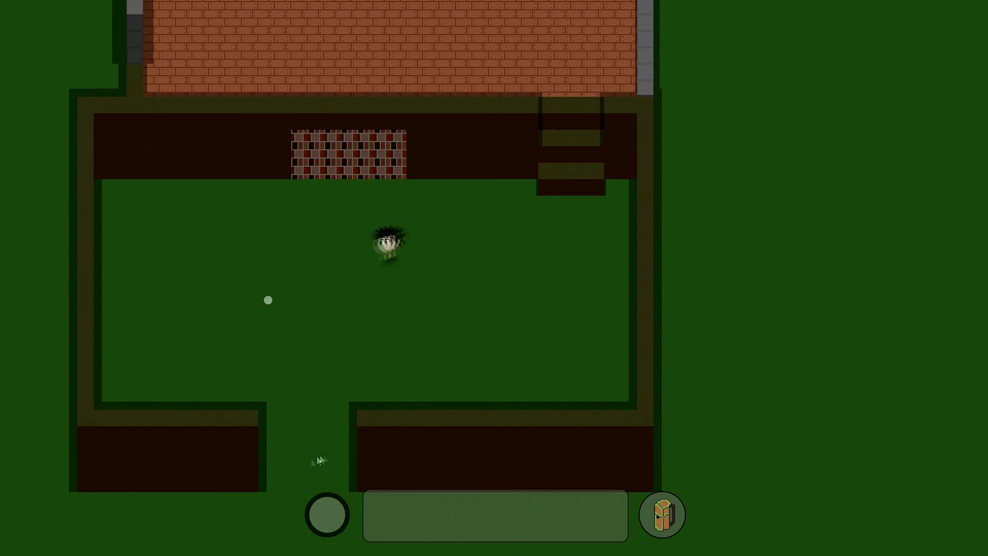
pyautogui.click(295, 478)
pyautogui.rightClick(292, 412)
# Step: Dig a rectangular pit south of the first room's doorway and sink its centre to a deeper level
pyautogui.moveTo(304, 253); pyautogui.dragTo(302, 403)
pyautogui.rightClick(158, 334)
pyautogui.rightClick(318, 300)
pyautogui.moveTo(355, 256); pyautogui.dragTo(354, 365)
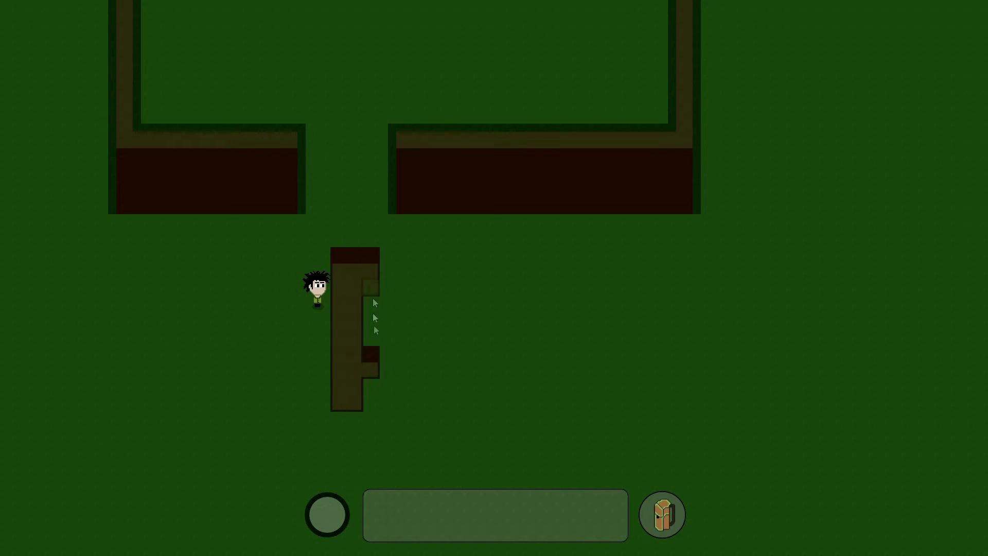
pyautogui.moveTo(376, 331)
pyautogui.mouseDown()
pyautogui.moveTo(389, 284)
pyautogui.moveTo(374, 357)
pyautogui.mouseUp()
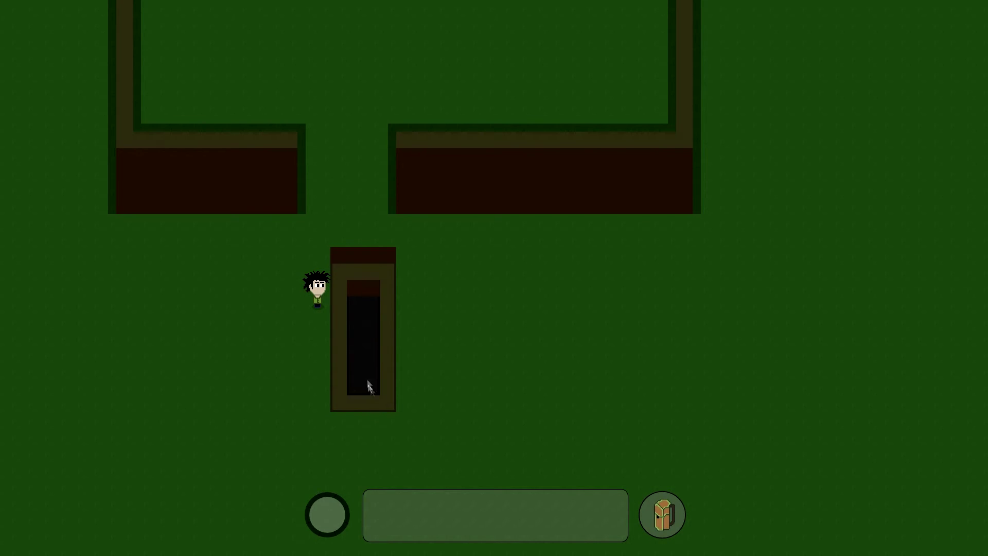
# Step: Widen the pit to the east, south and west, enlarge its deep centre, and walk the character to its east side
pyautogui.moveTo(379, 438); pyautogui.dragTo(338, 422)
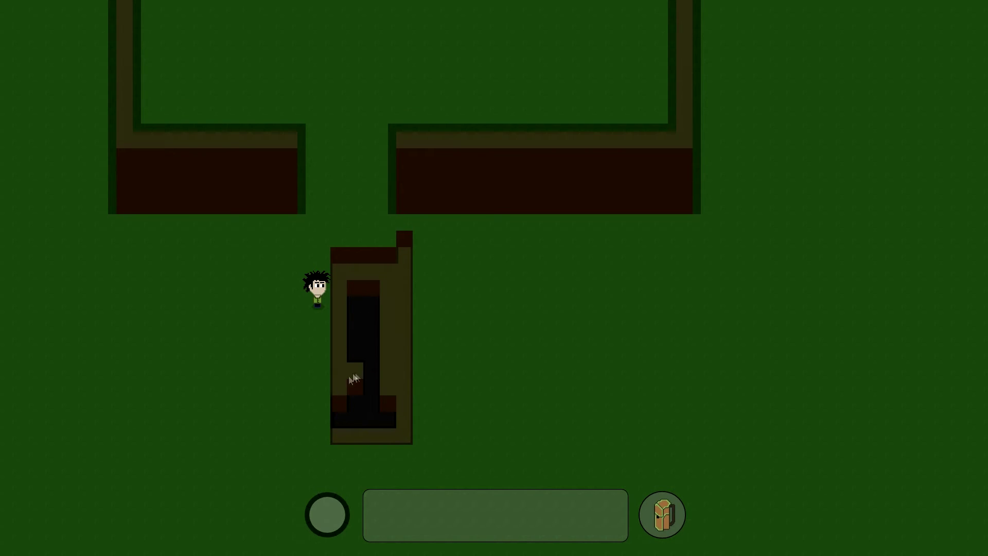
pyautogui.moveTo(318, 376)
pyautogui.mouseDown()
pyautogui.moveTo(326, 438)
pyautogui.moveTo(311, 367)
pyautogui.mouseUp()
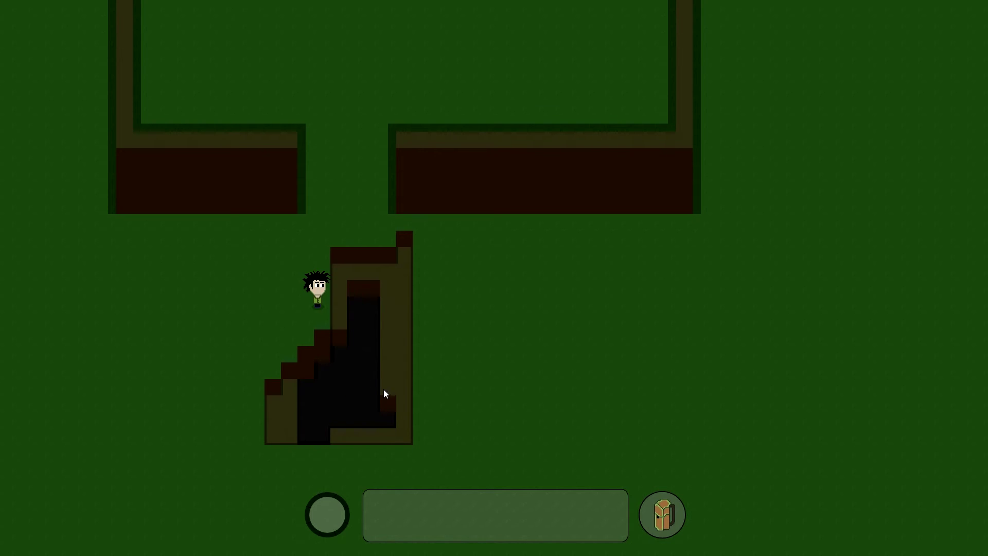
pyautogui.moveTo(384, 394)
pyautogui.mouseDown()
pyautogui.moveTo(404, 434)
pyautogui.moveTo(342, 247)
pyautogui.moveTo(304, 292)
pyautogui.moveTo(292, 367)
pyautogui.mouseUp()
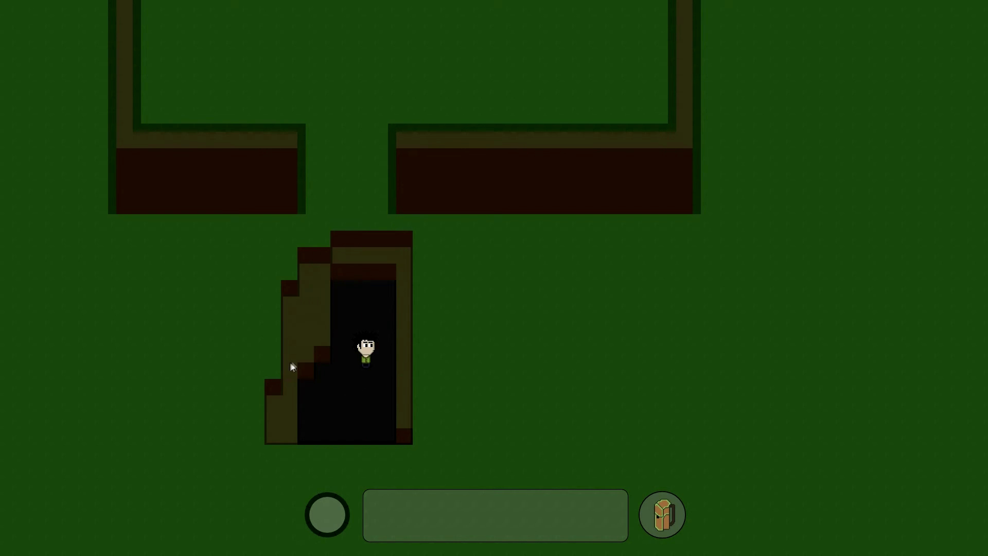
pyautogui.rightClick(461, 325)
pyautogui.rightClick(457, 455)
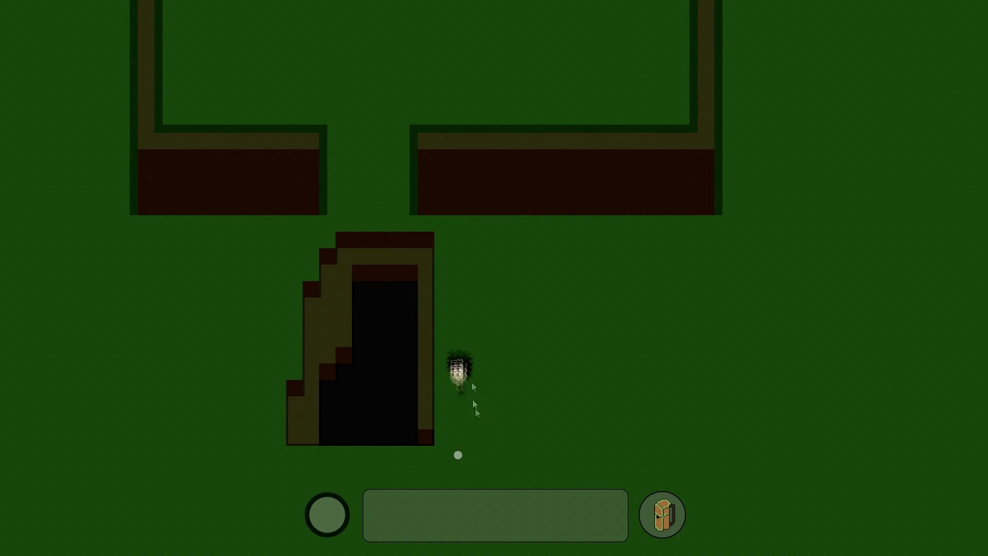
# Step: Sink the pit's east ledge to the deepest level and walk the character into the pit
pyautogui.moveTo(425, 281); pyautogui.dragTo(424, 407)
pyautogui.rightClick(403, 362)
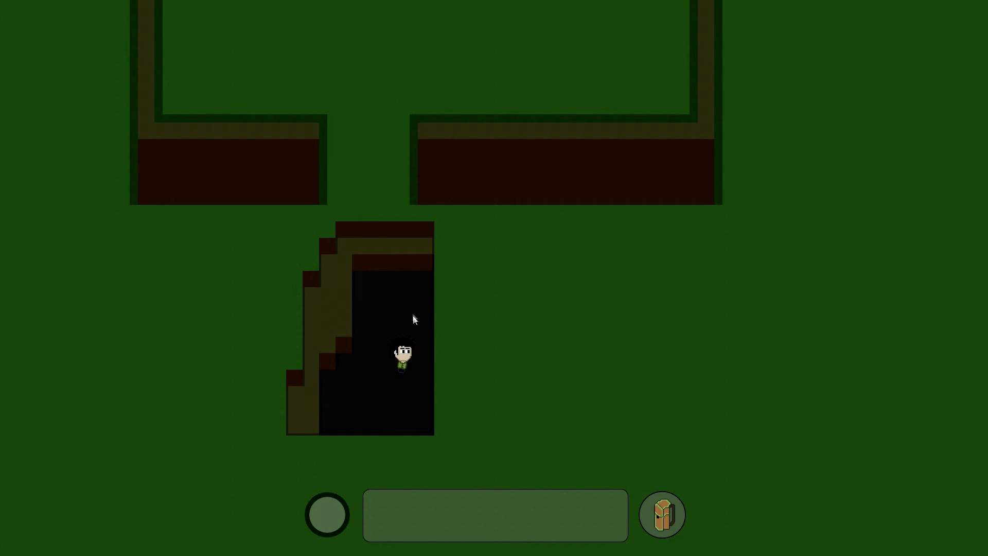
# Step: Turn on Draw Regions and walk the character through the first room and up the stairs to examine the regions of both rooms
pyautogui.press('Escape')
pyautogui.click(356, 203)
pyautogui.press('Escape')
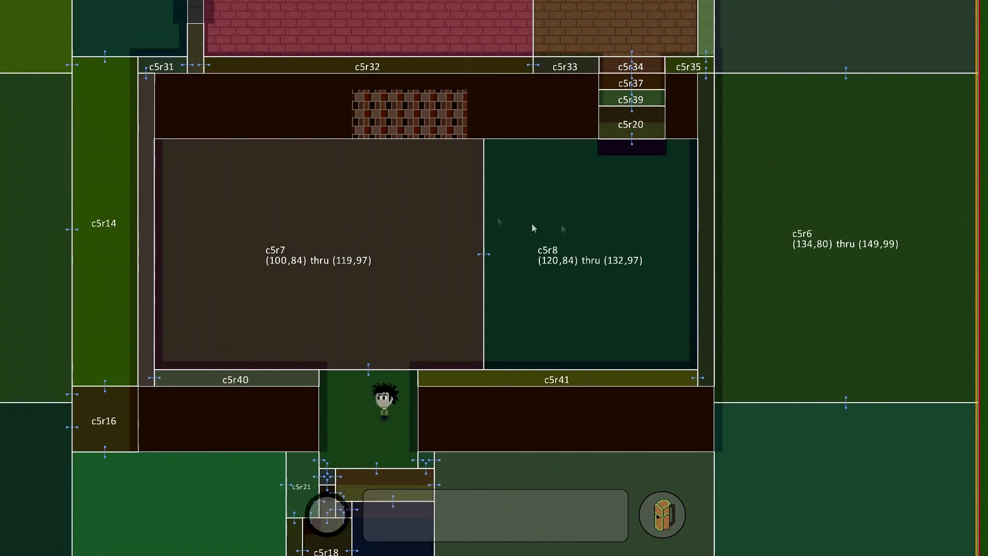
pyautogui.rightClick(565, 223)
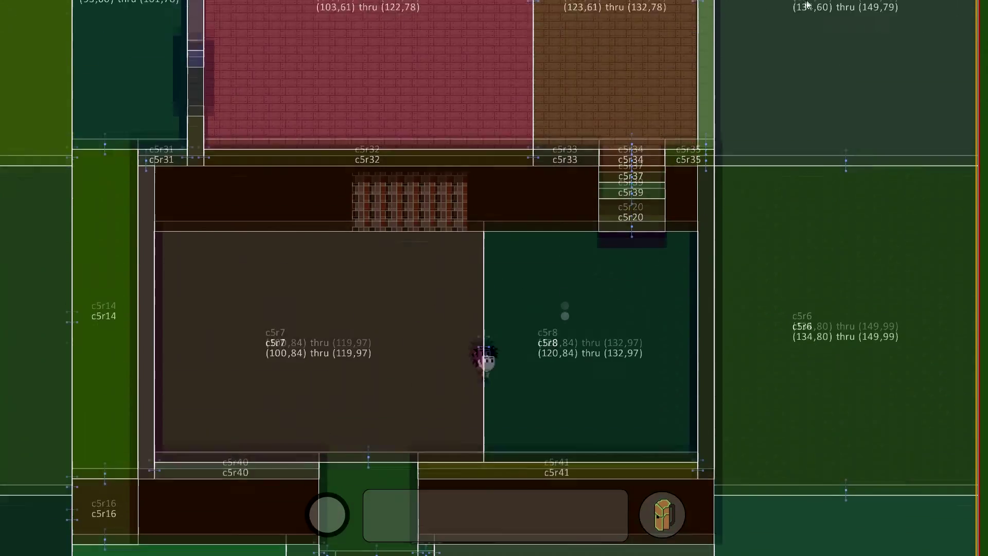
pyautogui.click(610, 166)
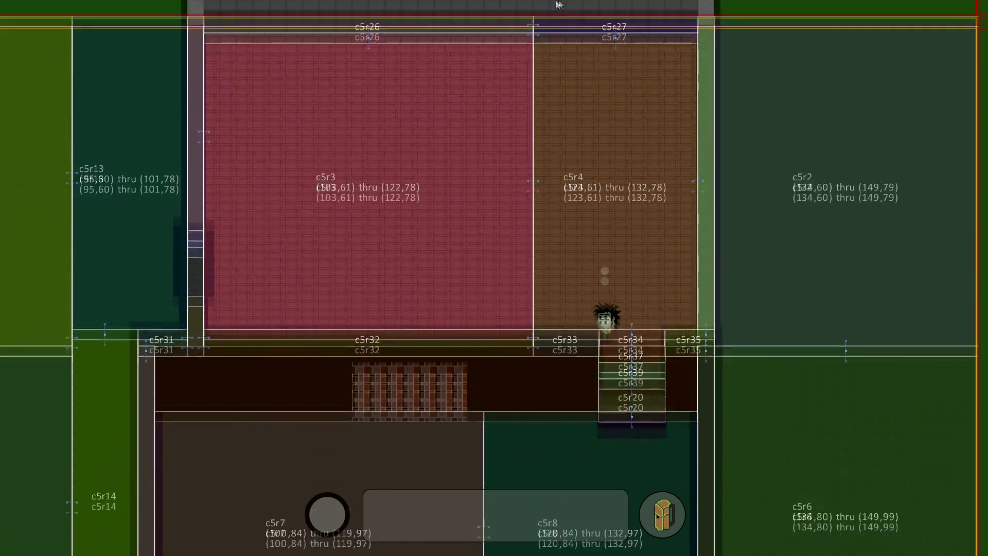
pyautogui.scroll(-3, 541, 277)
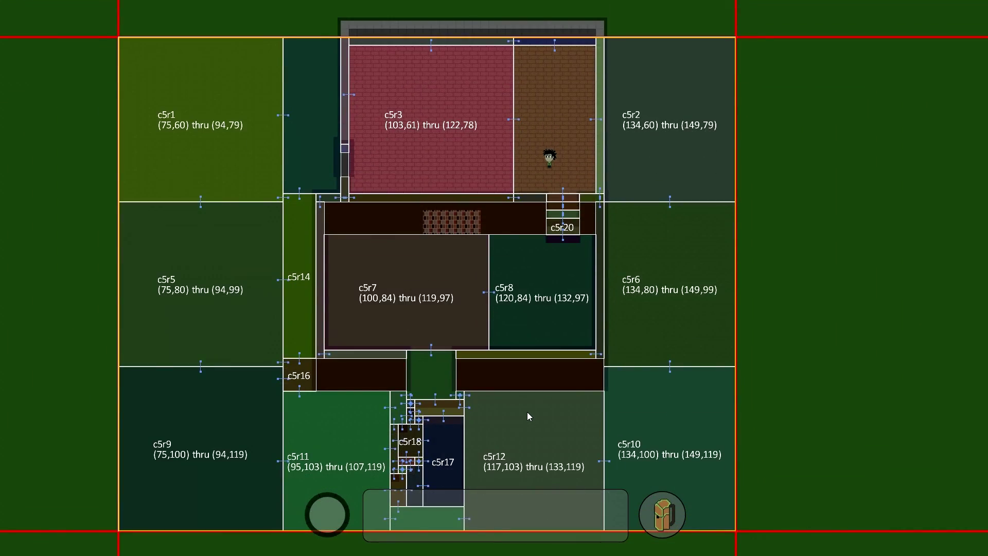
# Step: Turn off Draw Regions
pyautogui.press('Escape')
pyautogui.click(358, 209)
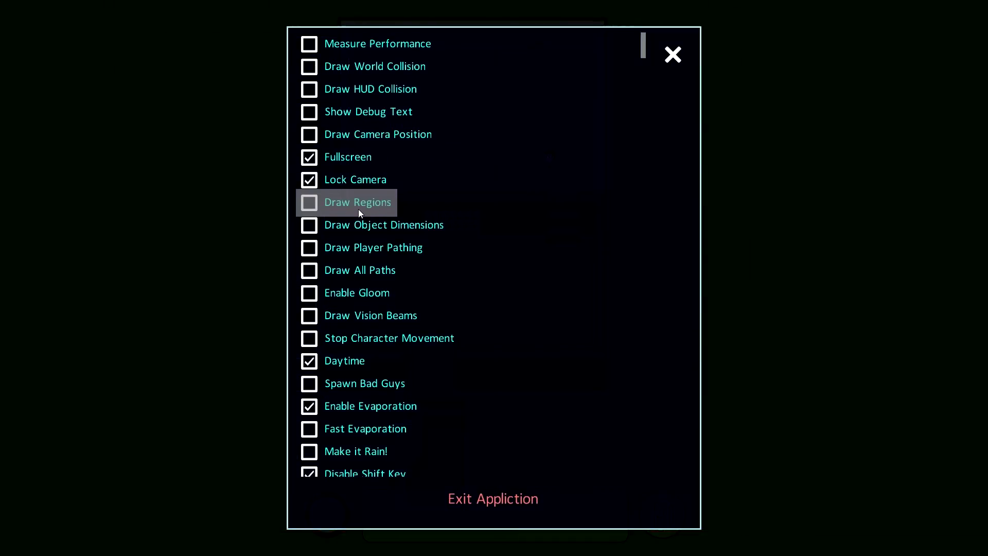
pyautogui.press('Escape')
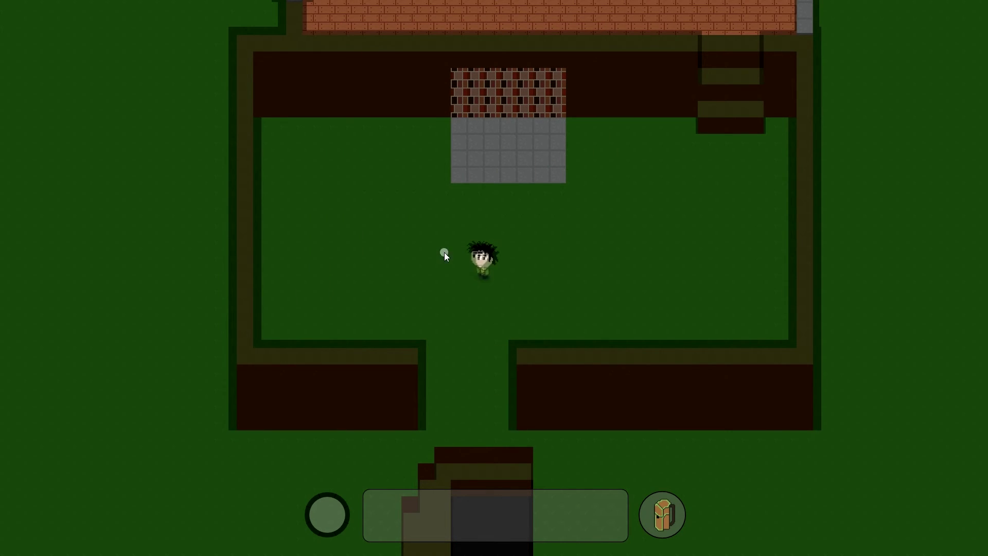
# Step: Walk the character around the first room and stop it just north of the south doorway
pyautogui.click(368, 255)
pyautogui.click(481, 273)
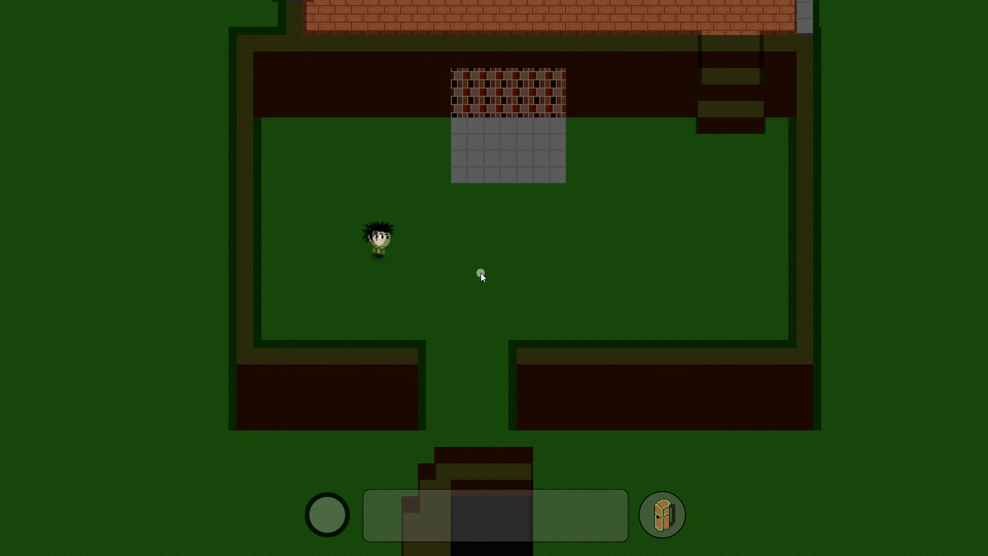
pyautogui.click(454, 286)
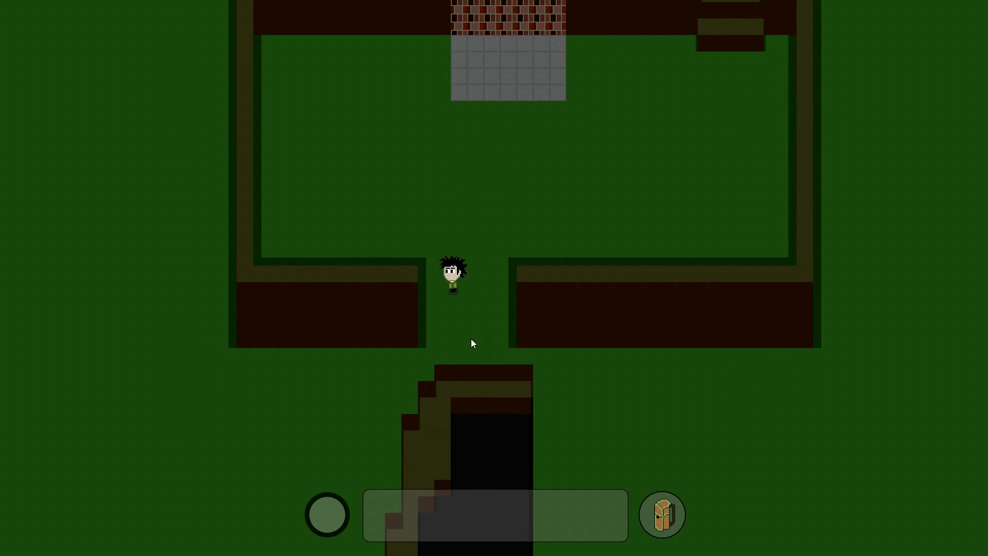
pyautogui.click(498, 225)
pyautogui.click(626, 203)
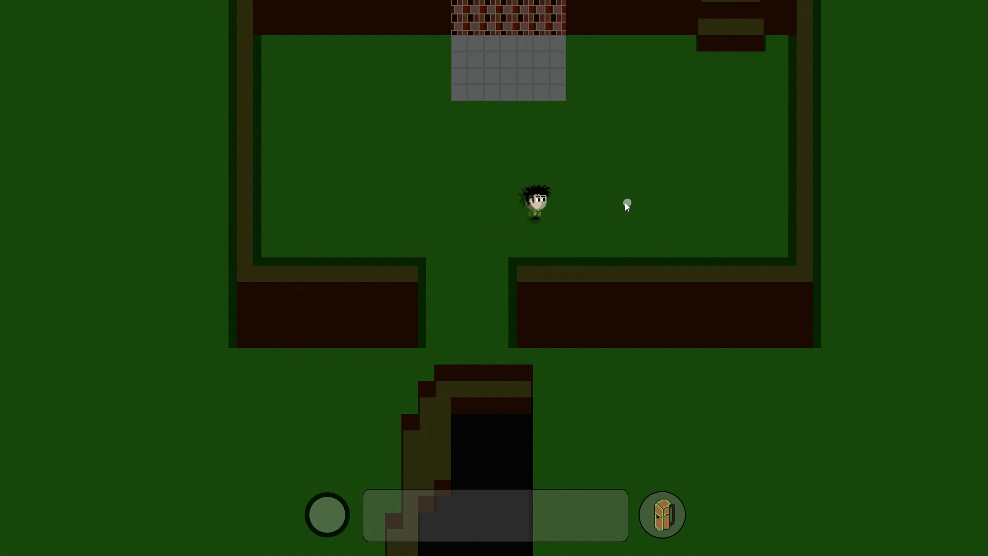
pyautogui.click(578, 218)
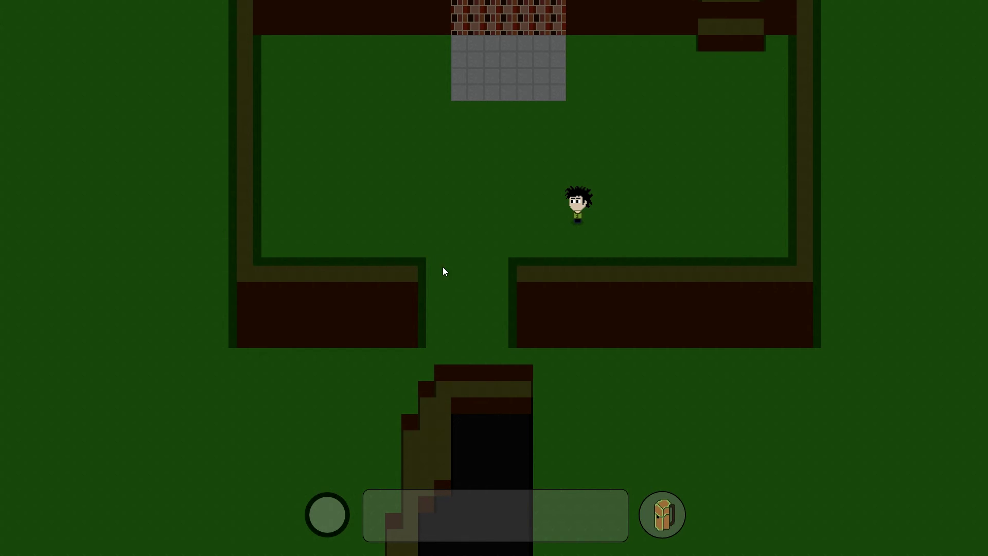
pyautogui.click(475, 246)
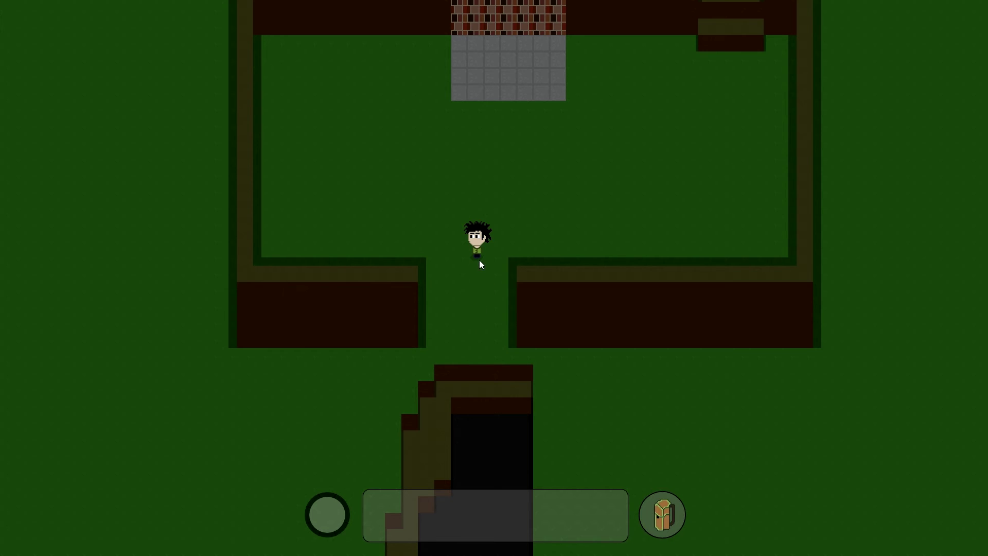
# Step: Turn on Show Canvas Areas
pyautogui.press('Escape')
pyautogui.scroll(-4, 474, 247)
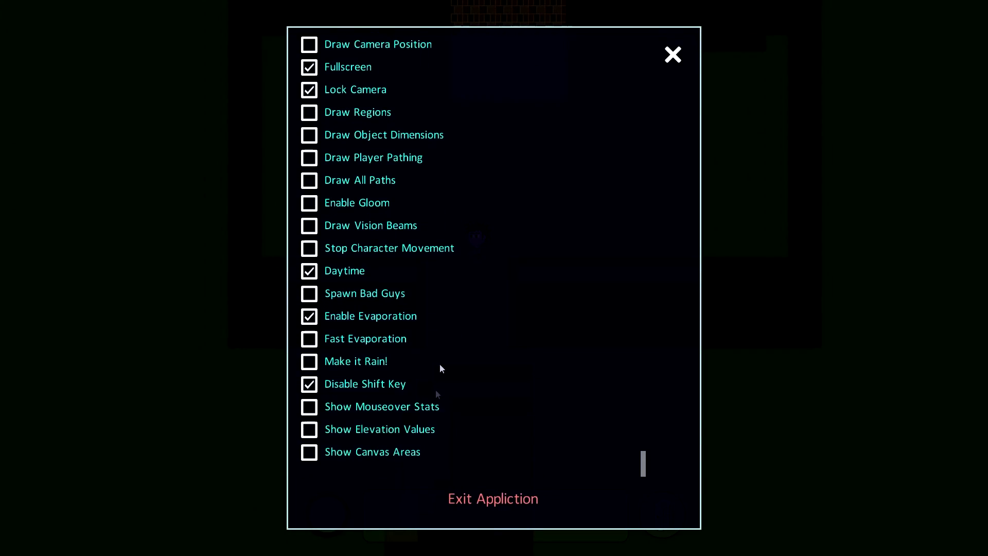
pyautogui.click(400, 452)
pyautogui.click(673, 54)
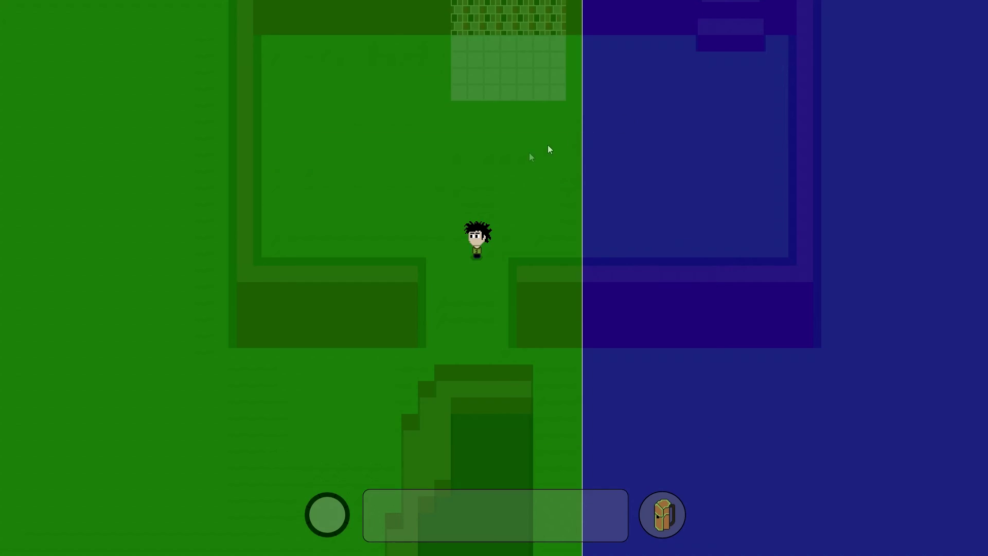
# Step: Examine the grid of coloured canvas areas across the whole map and around the character in the first room
pyautogui.scroll(-5, 516, 184)
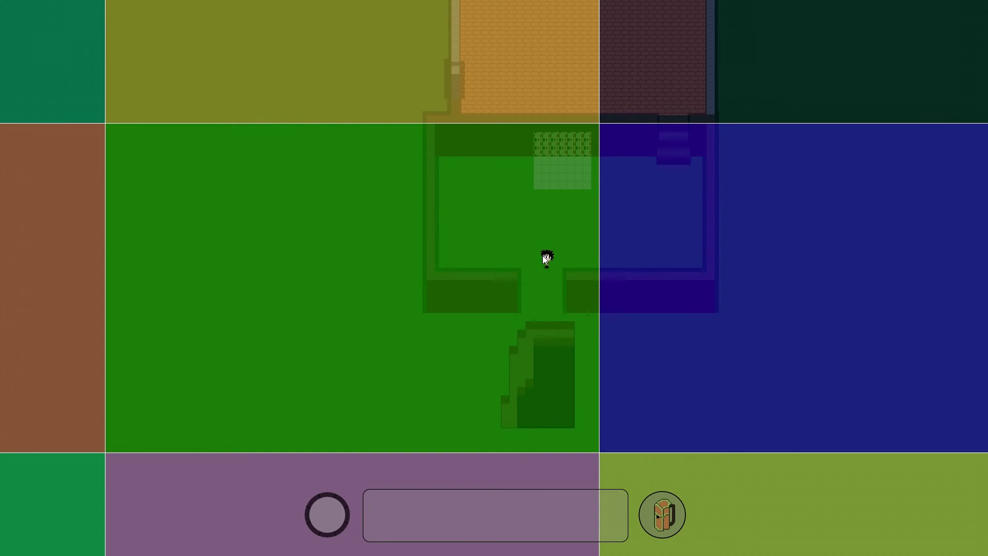
pyautogui.press('Escape')
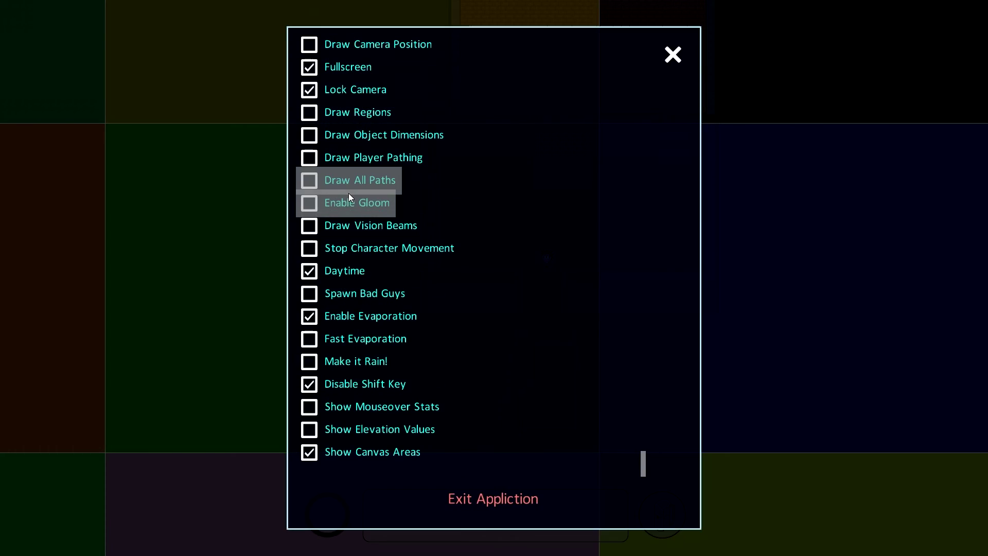
pyautogui.press('Escape')
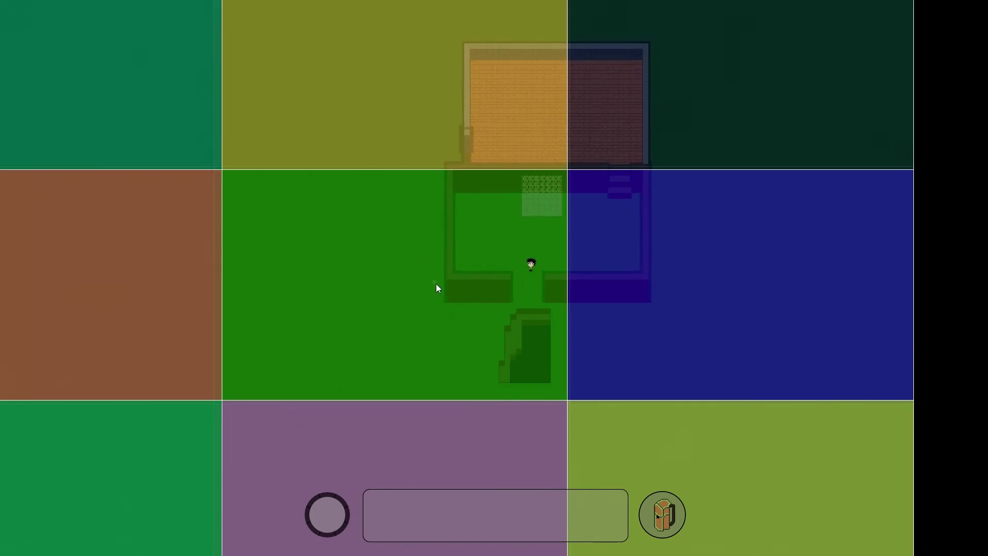
pyautogui.scroll(-3, 402, 344)
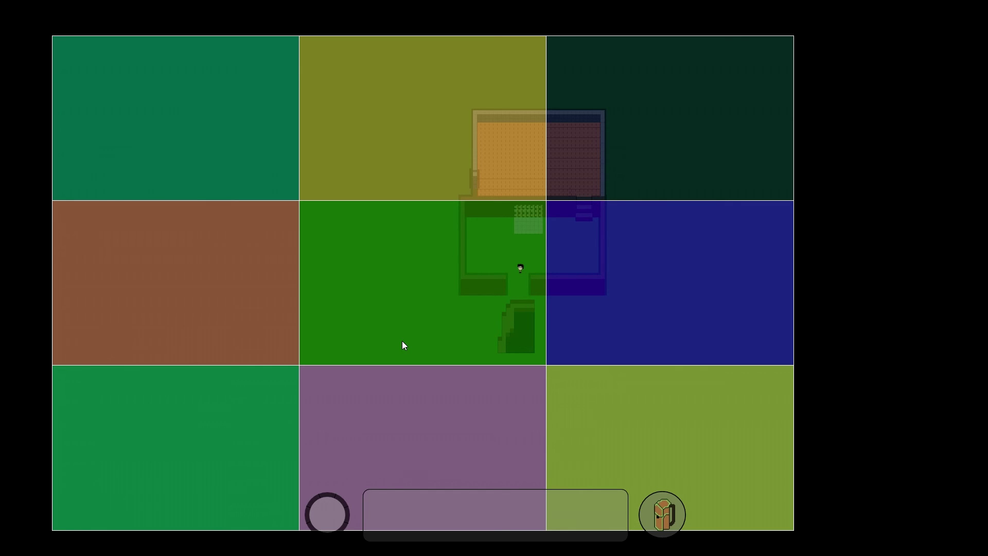
pyautogui.scroll(5, 506, 261)
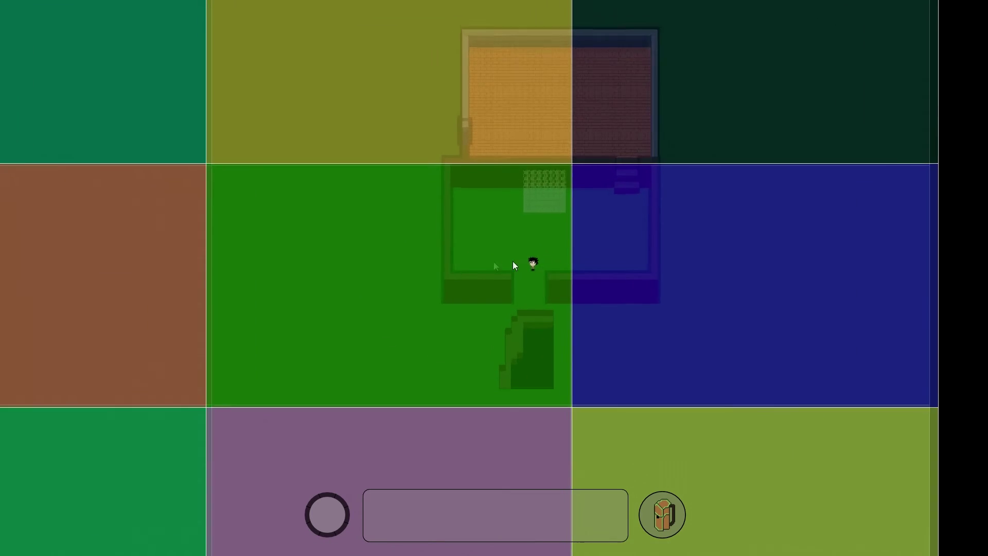
pyautogui.scroll(2, 496, 258)
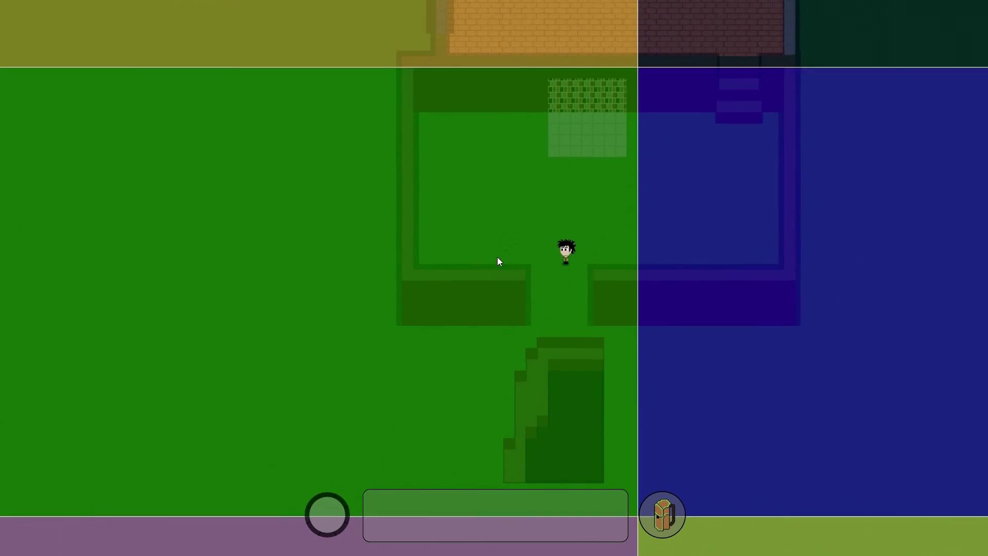
pyautogui.click(502, 203)
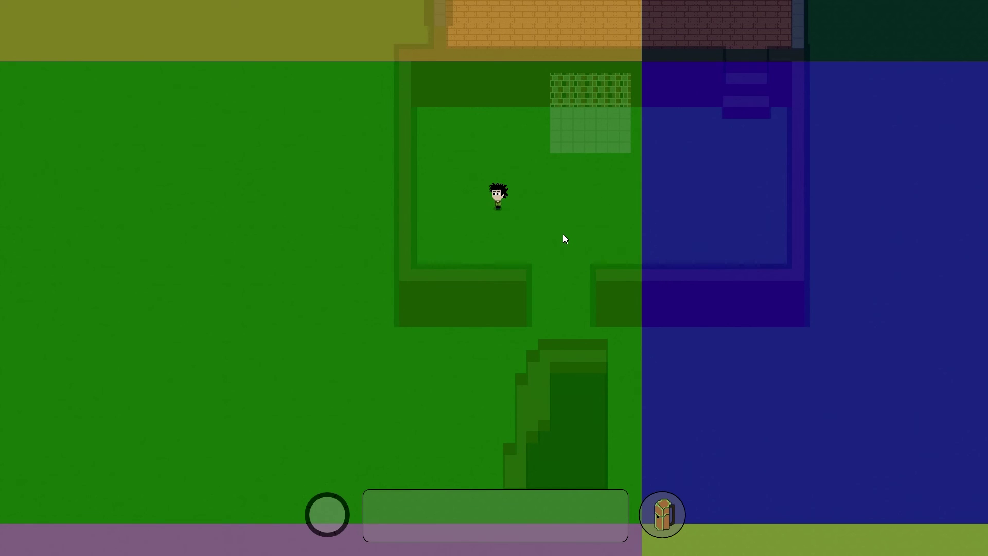
pyautogui.moveTo(563, 227); pyautogui.dragTo(532, 182)
pyautogui.scroll(-5, 558, 340)
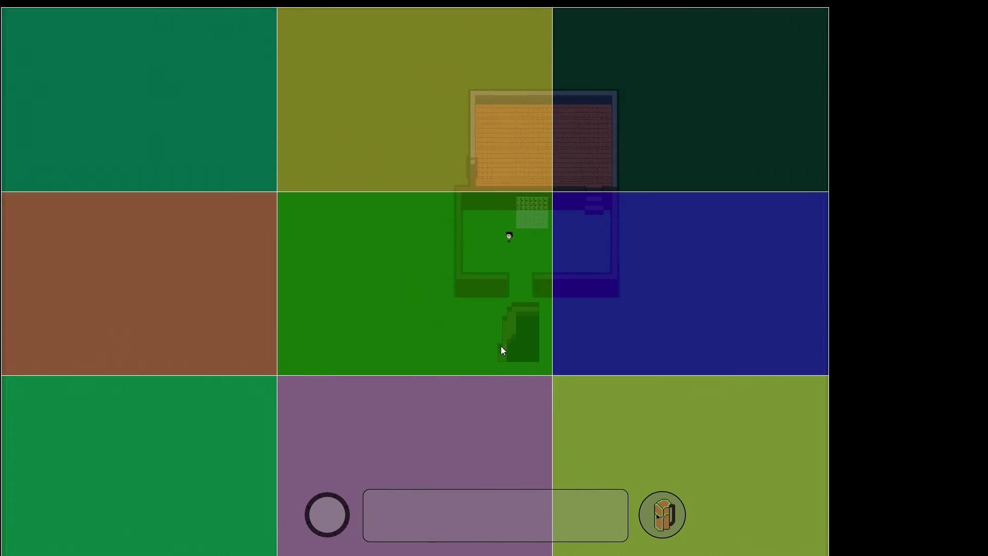
pyautogui.moveTo(987, 315)
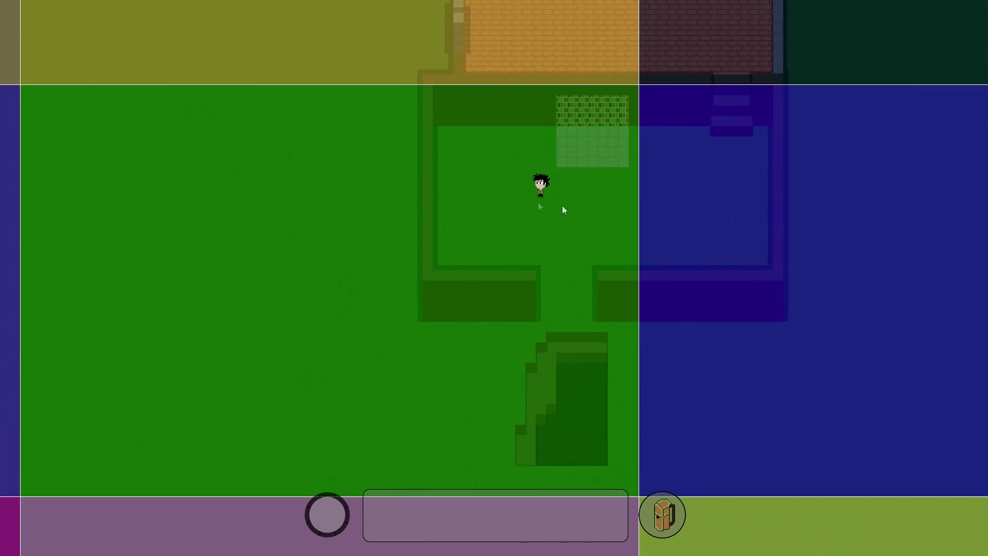
pyautogui.click(521, 211)
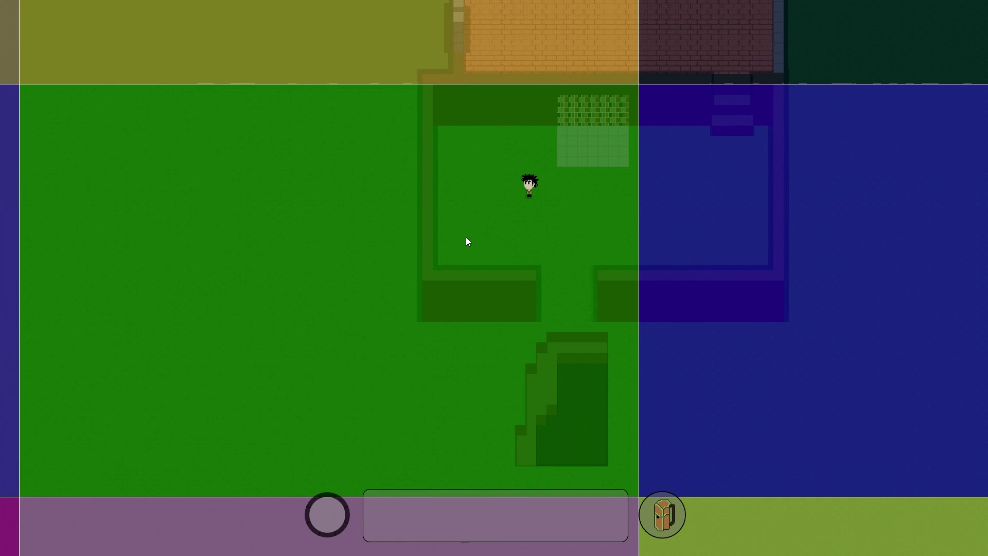
# Step: Toggle the Lock Camera option
pyautogui.press('Escape')
pyautogui.click(356, 86)
pyautogui.press('Escape')
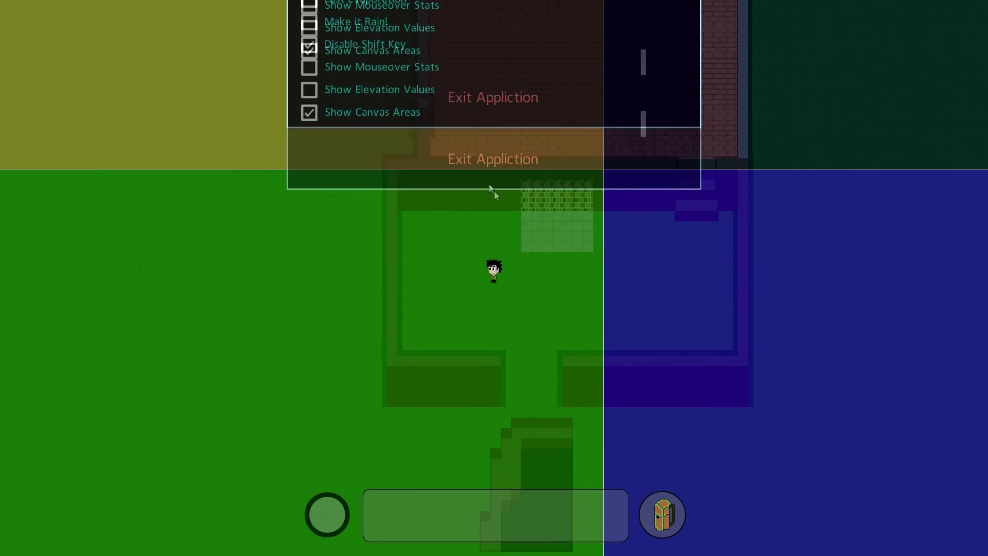
# Step: Walk the character around the first room with the canvas areas shown, stopping southwest of the stone floor tiles
pyautogui.click(524, 302)
pyautogui.moveTo(482, 274); pyautogui.dragTo(568, 264)
pyautogui.scroll(3, 457, 267)
pyautogui.moveTo(489, 296); pyautogui.dragTo(447, 279)
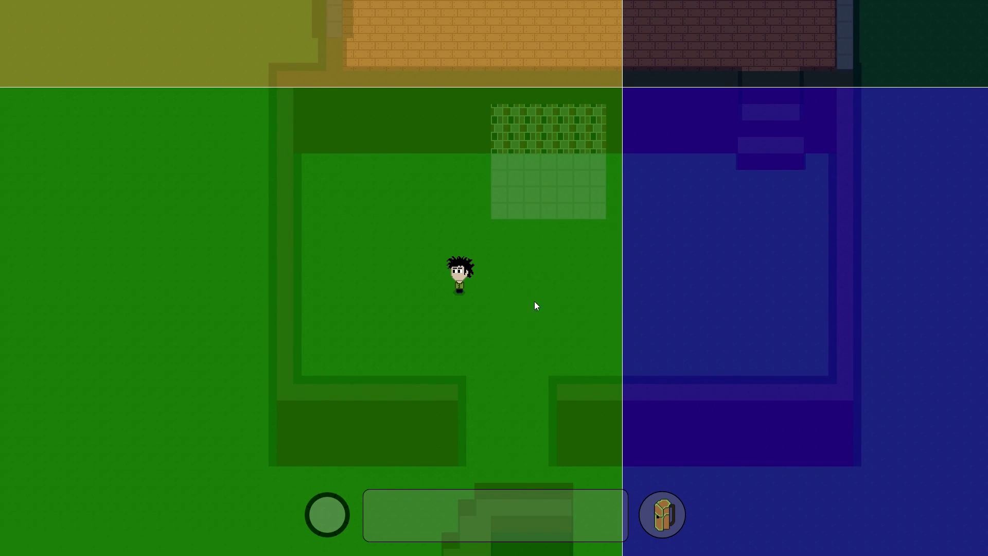
pyautogui.click(505, 363)
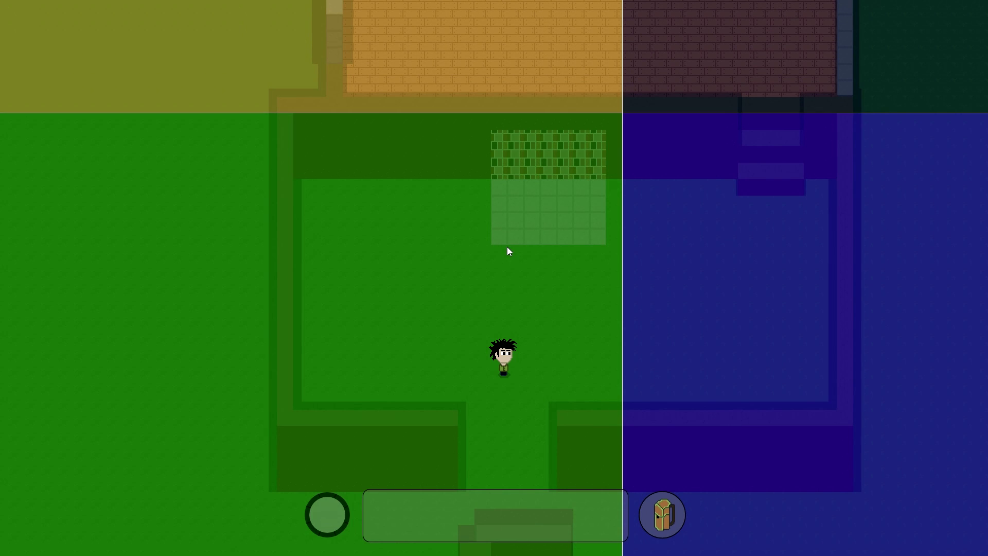
pyautogui.click(443, 281)
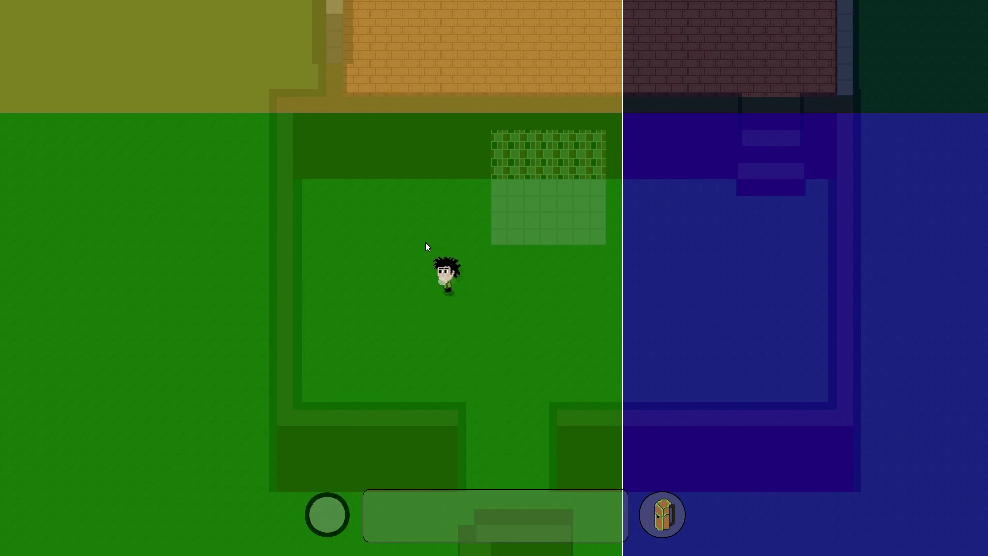